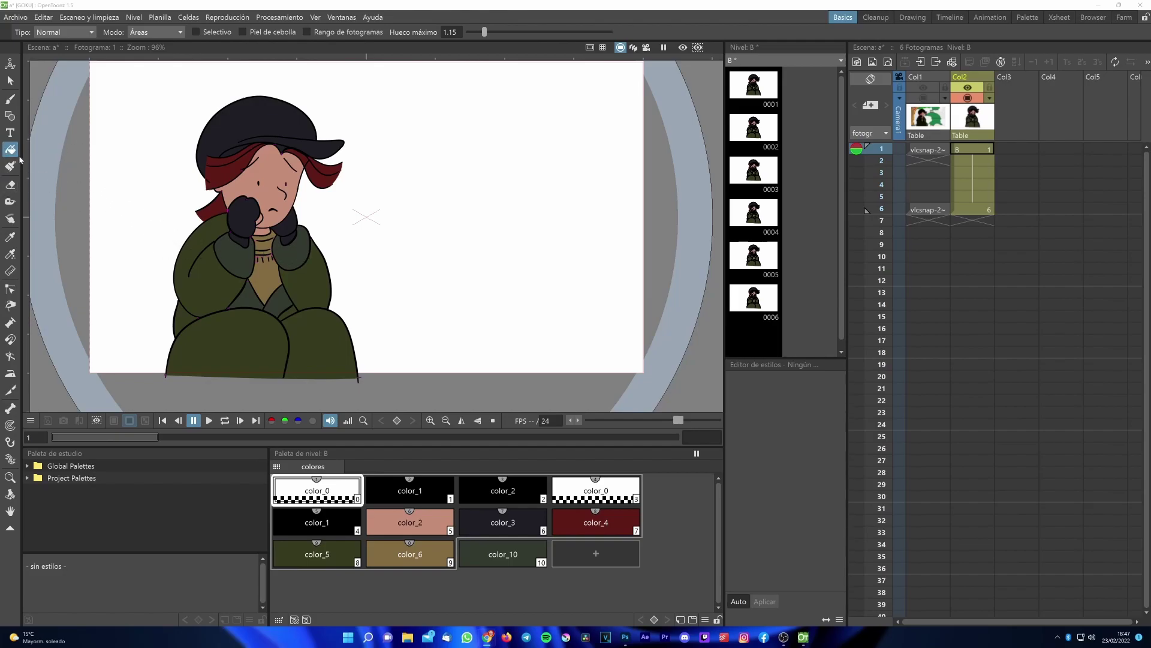
Clear the fills of the cap, hair and face with color_0 using the Fill tool in Áreas mode.
scroll(109, 198, "up", 1)
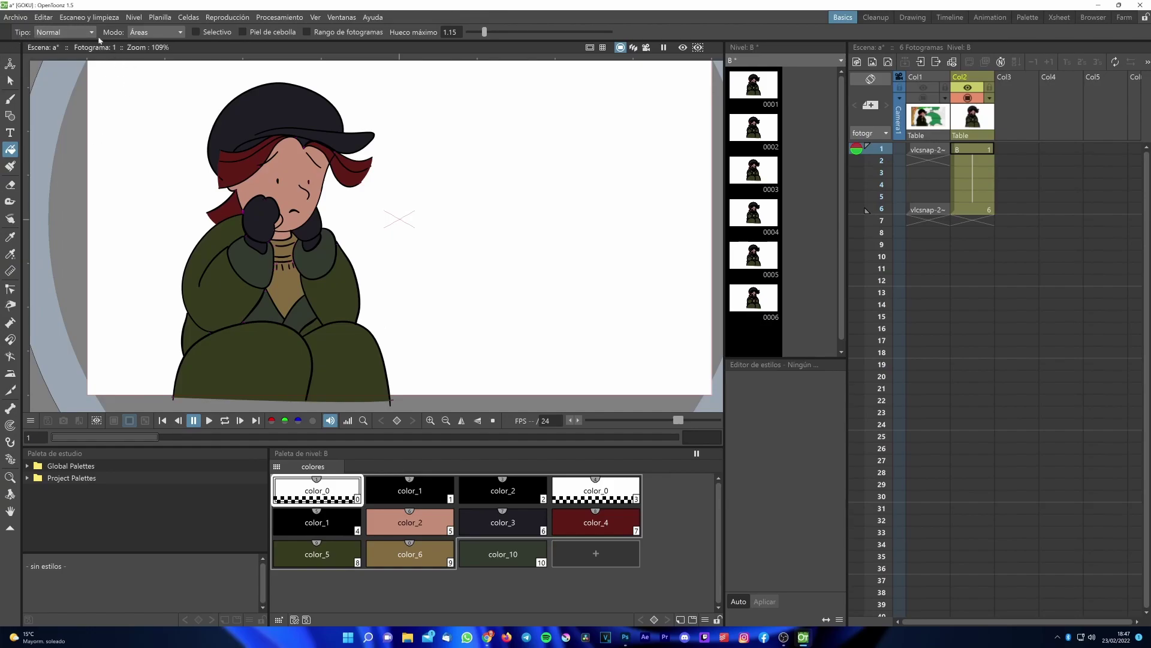
left_click(9, 132)
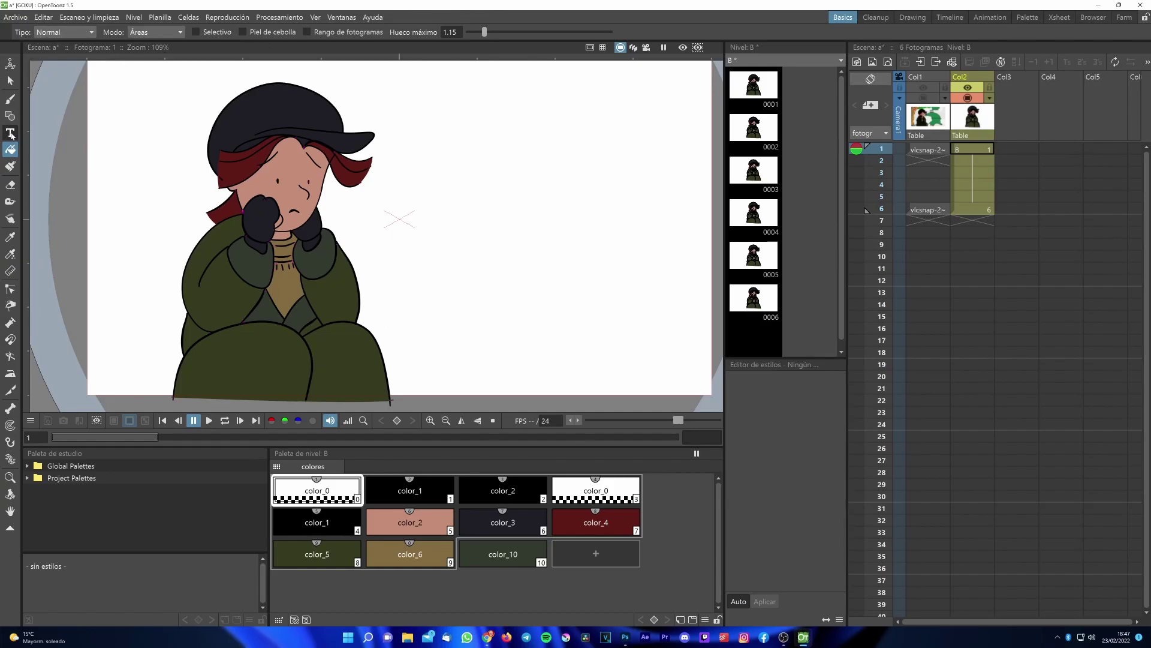
left_click(9, 149)
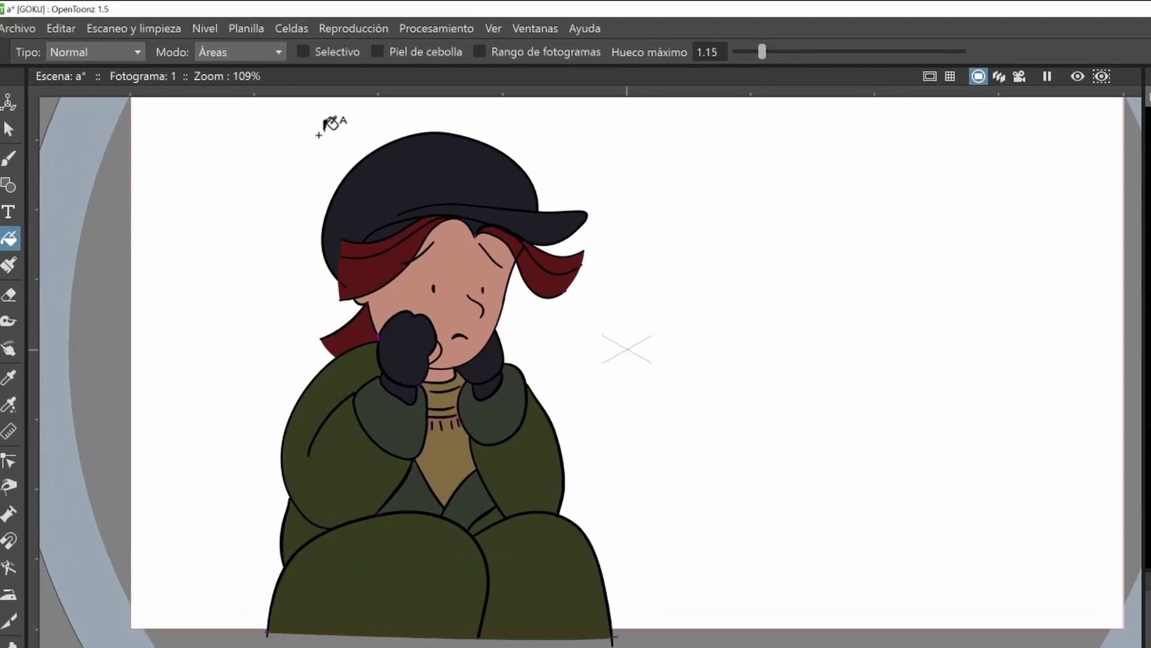
mouse_move(384, 158)
left_mouse_down()
mouse_move(508, 271)
mouse_move(544, 259)
mouse_move(514, 228)
mouse_move(493, 226)
mouse_move(487, 242)
mouse_move(470, 210)
mouse_move(491, 229)
mouse_move(382, 230)
left_mouse_up()
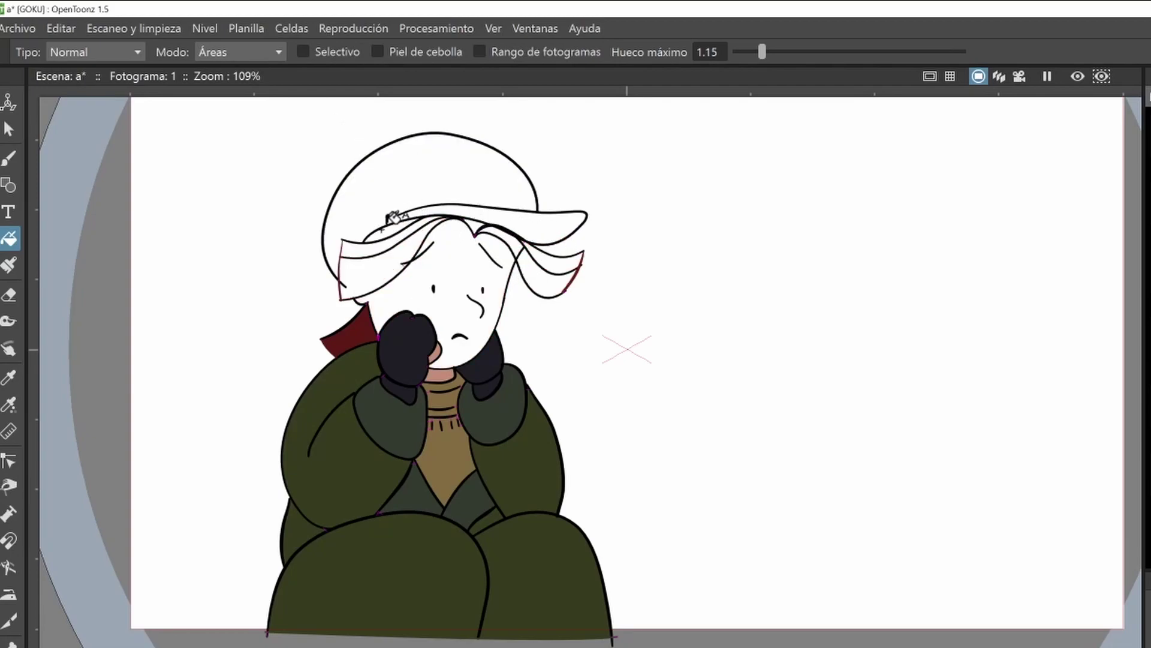
Set the fill mode to Líneas and clear the outlines around the character's sleeves and coat with color_0.
left_click(225, 51)
left_click(225, 69)
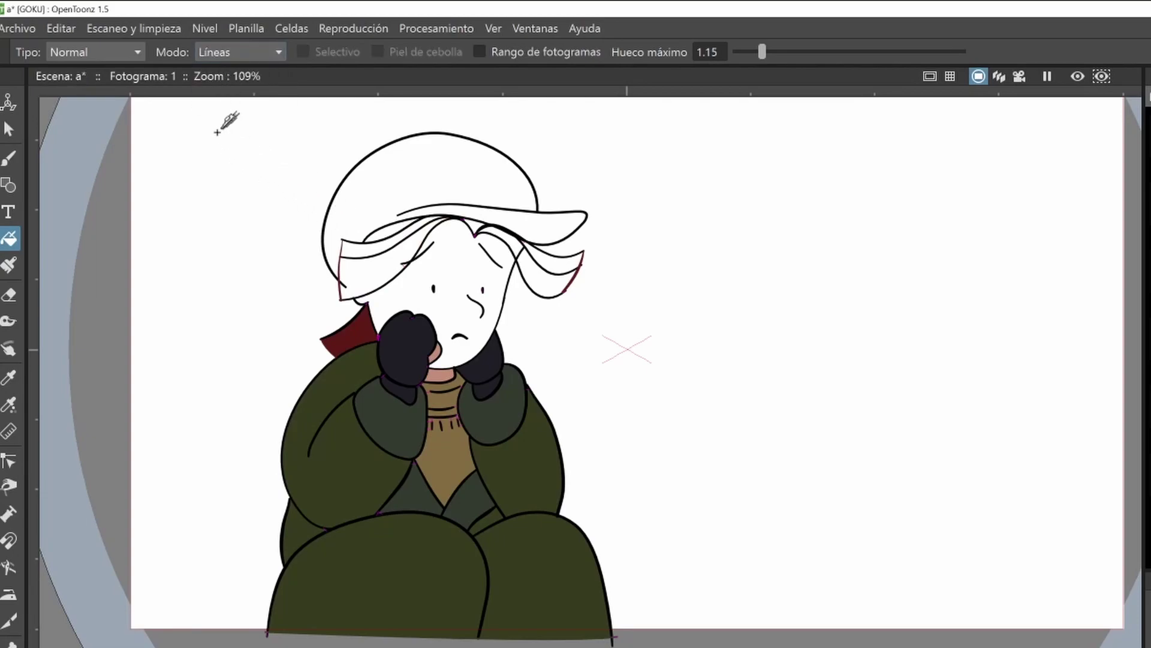
mouse_move(365, 416)
left_mouse_down()
mouse_move(495, 422)
mouse_move(450, 495)
left_mouse_up()
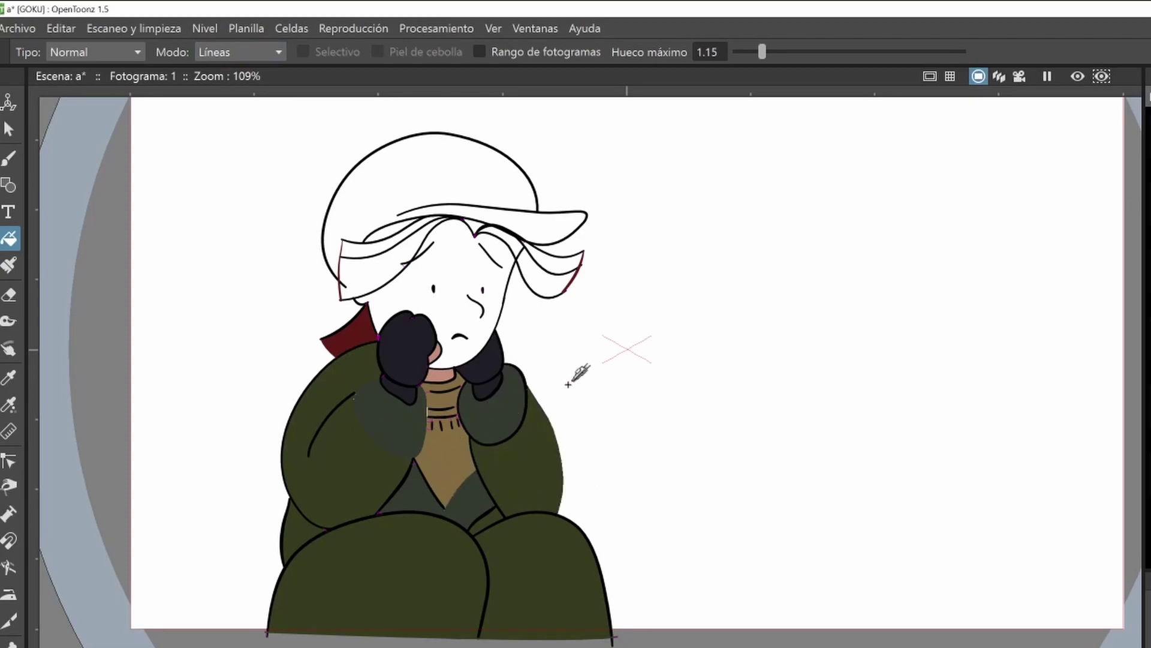
Set the fill mode to Líneas y áreas and sweep color_0 across both knees to clear their lines and fills.
left_click(246, 53)
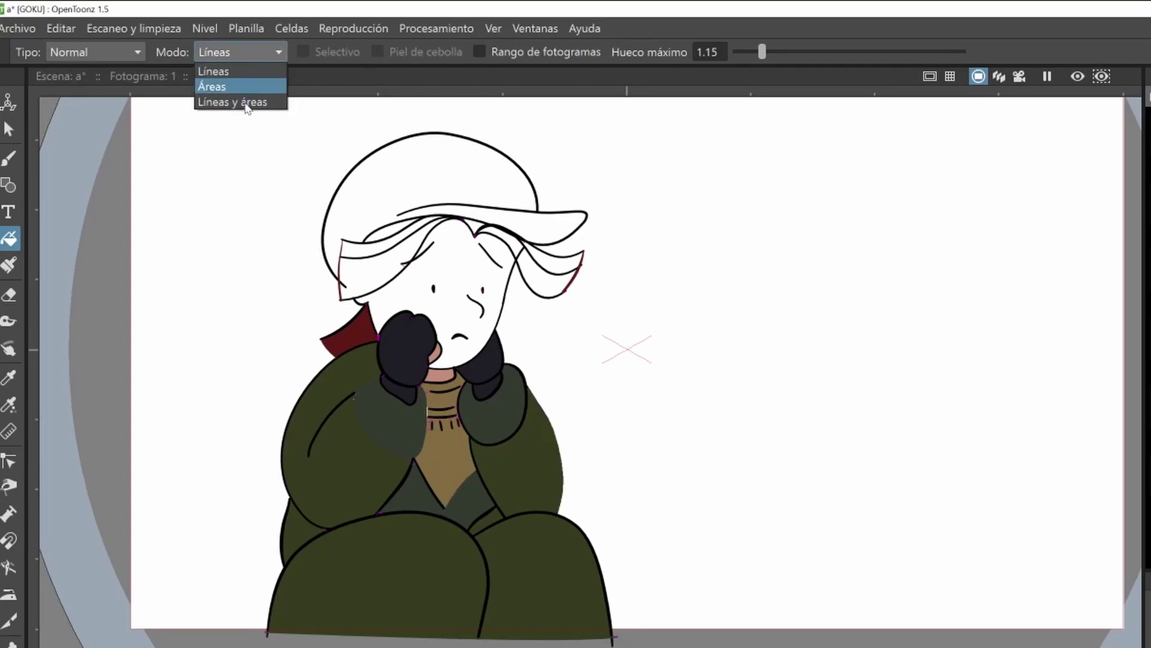
left_click(223, 102)
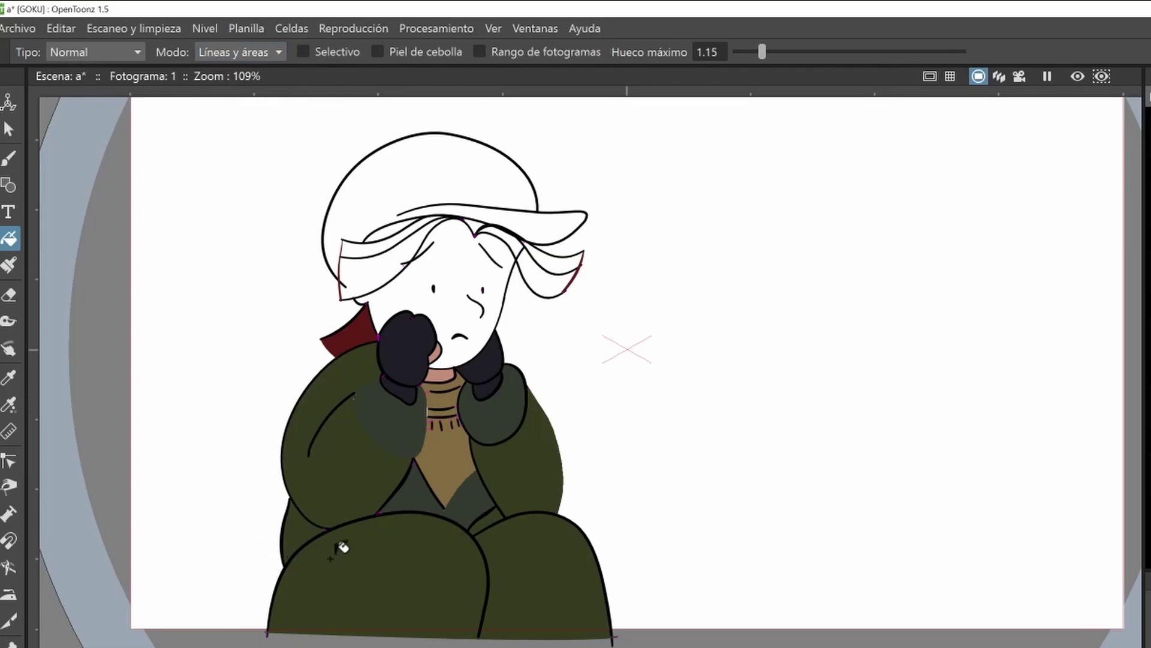
mouse_move(329, 549)
left_mouse_down()
mouse_move(463, 513)
mouse_move(534, 520)
left_mouse_up()
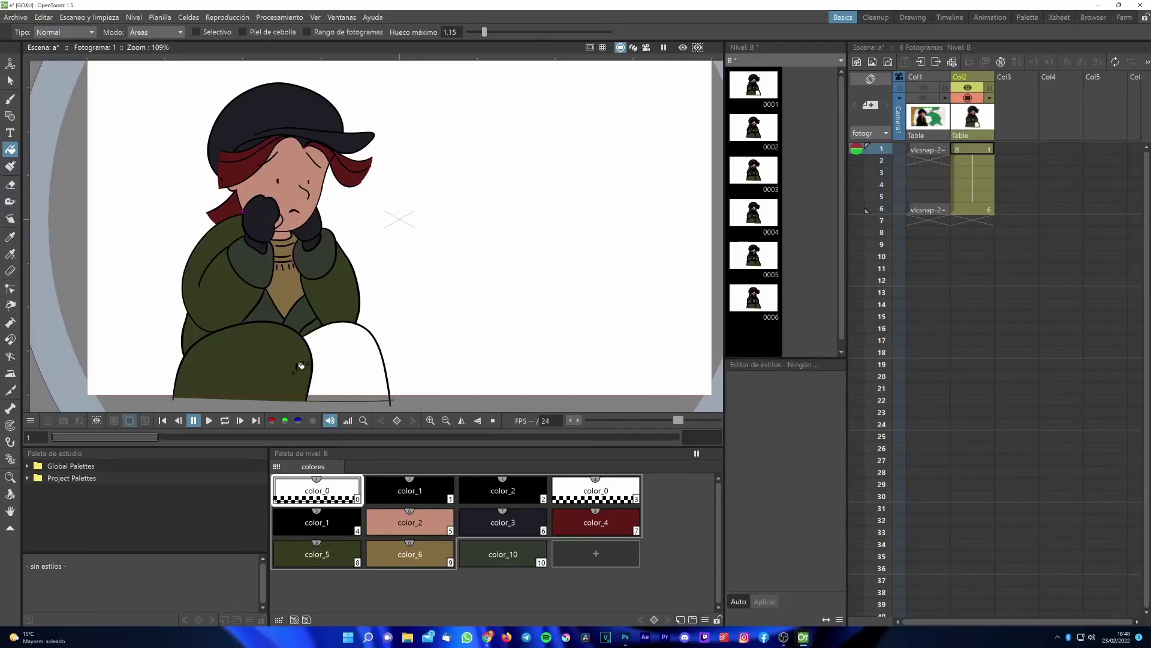
Clear the rest of the character's fills with color_0 in Áreas mode and turn on the fillable areas check.
mouse_move(301, 318)
left_mouse_down()
mouse_move(180, 324)
mouse_move(224, 335)
mouse_move(222, 144)
mouse_move(285, 251)
mouse_move(271, 189)
mouse_move(254, 214)
mouse_move(262, 240)
mouse_move(236, 239)
mouse_move(279, 221)
mouse_move(243, 138)
mouse_move(259, 156)
mouse_move(390, 180)
mouse_move(313, 141)
left_mouse_up()
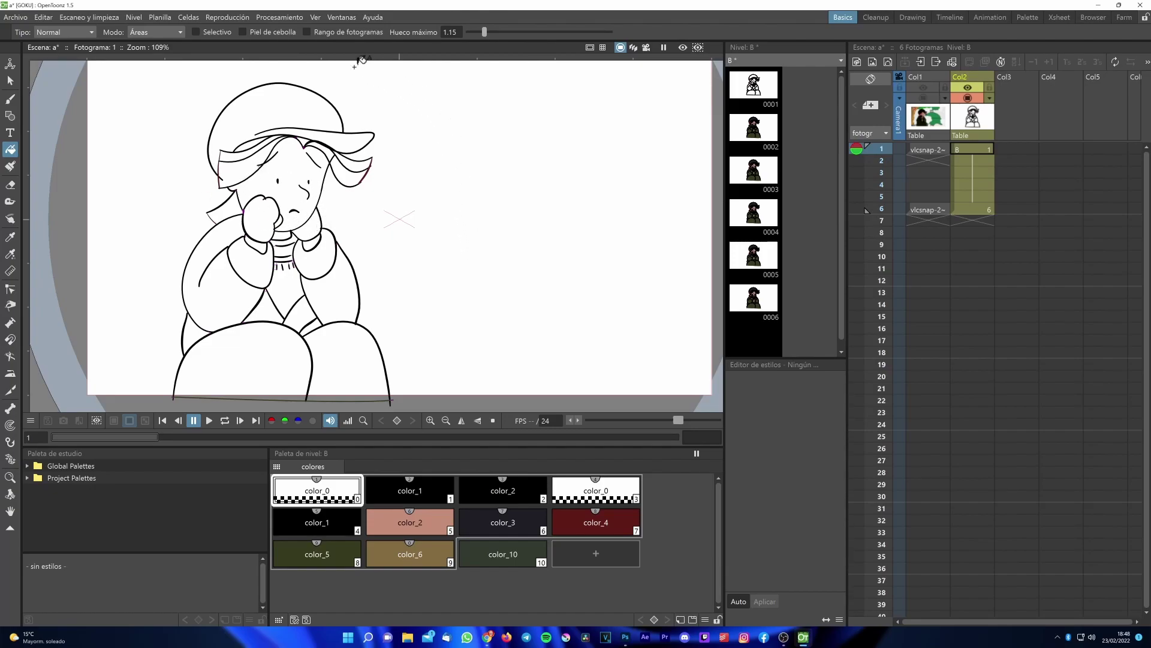
left_click(316, 17)
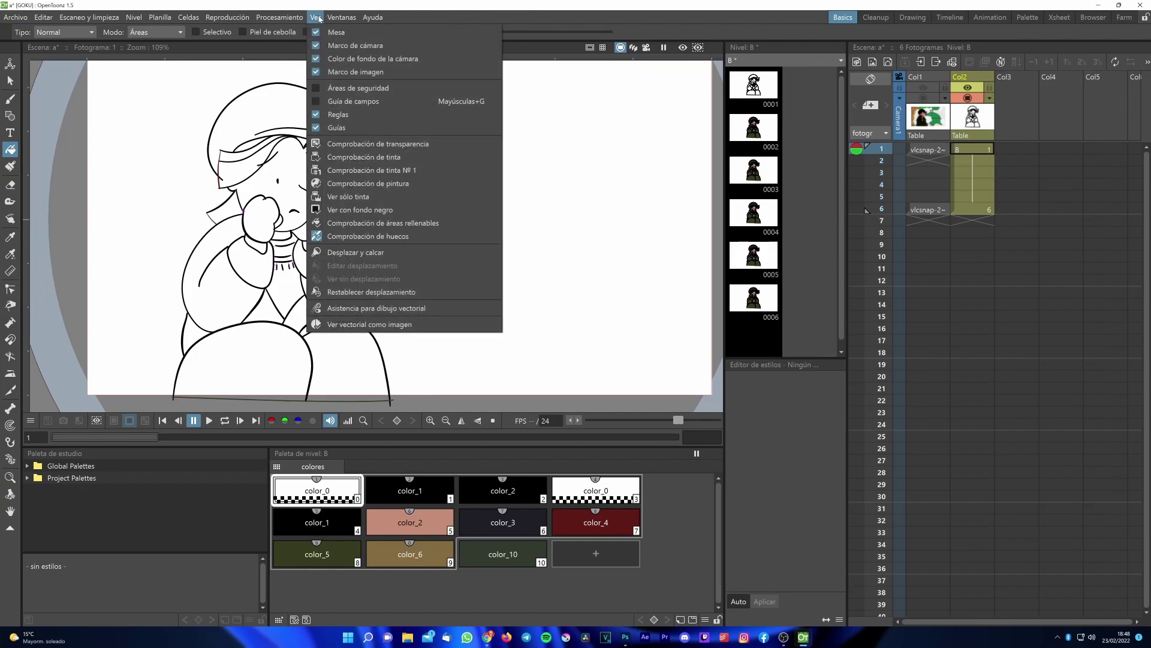
left_click(328, 223)
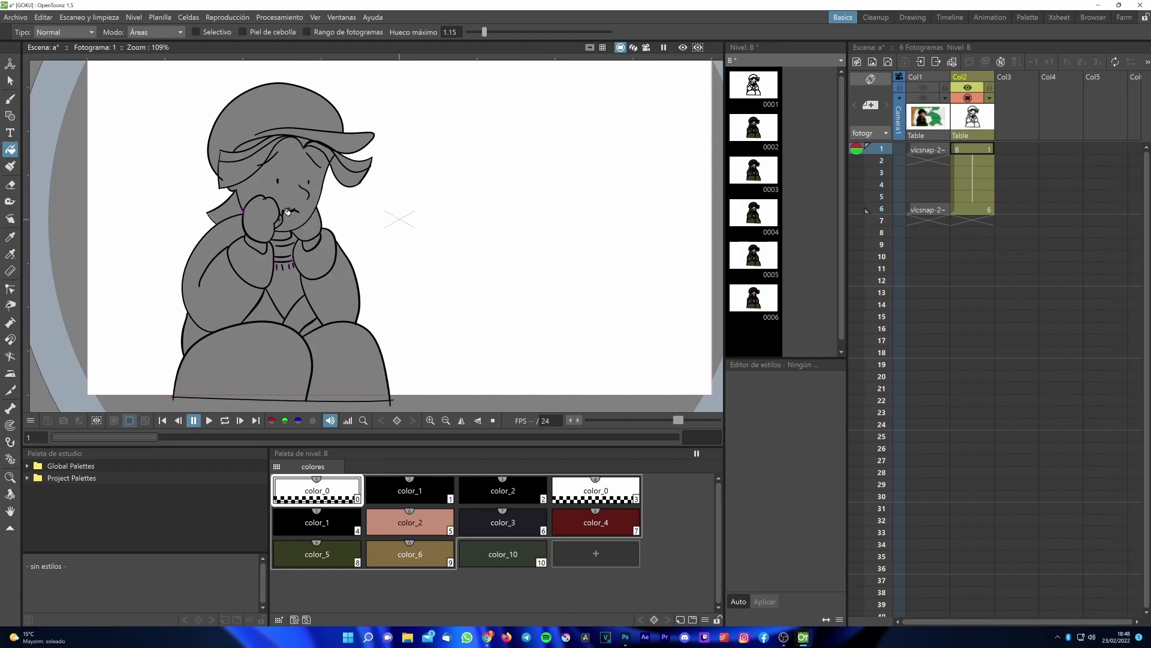
Make color_2 the current style and erase a short gap in the face outline beside the nose with the size 10 eraser.
left_click(264, 188, "ctrl")
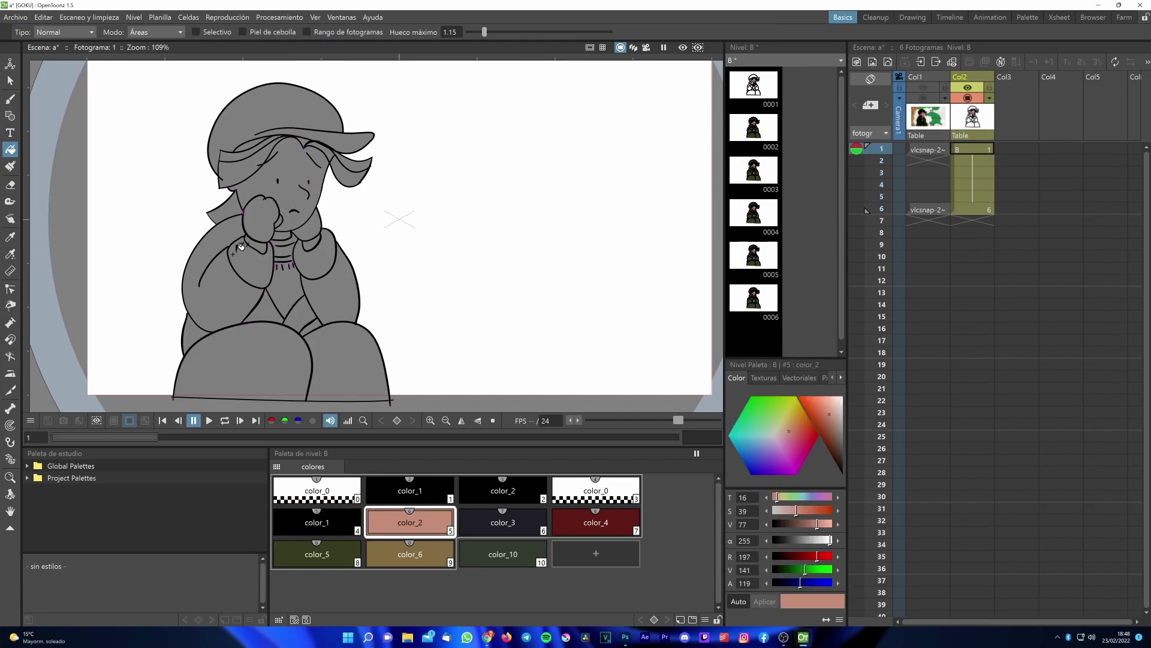
scroll(281, 180, "up", 6)
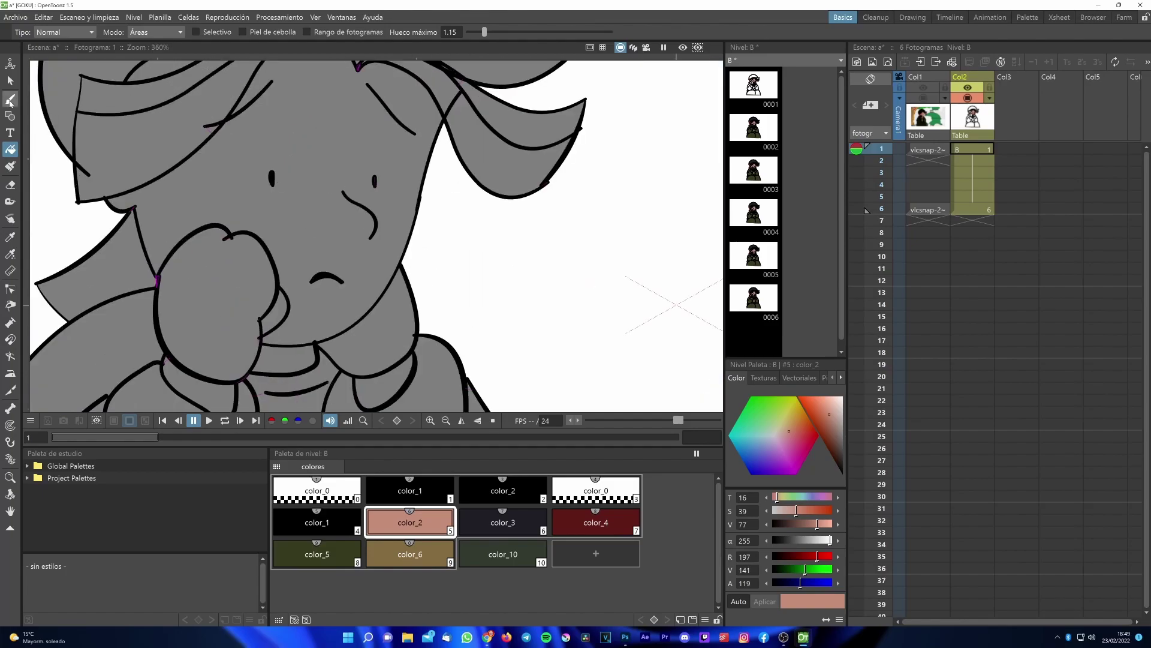
left_click(11, 184)
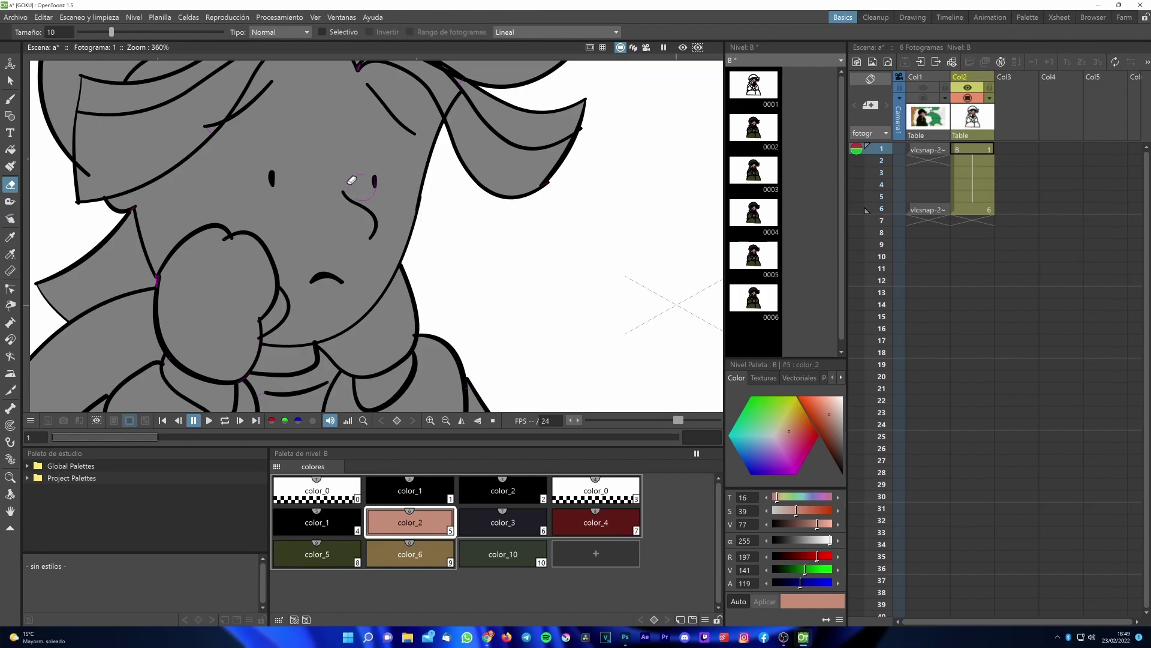
left_click(420, 202)
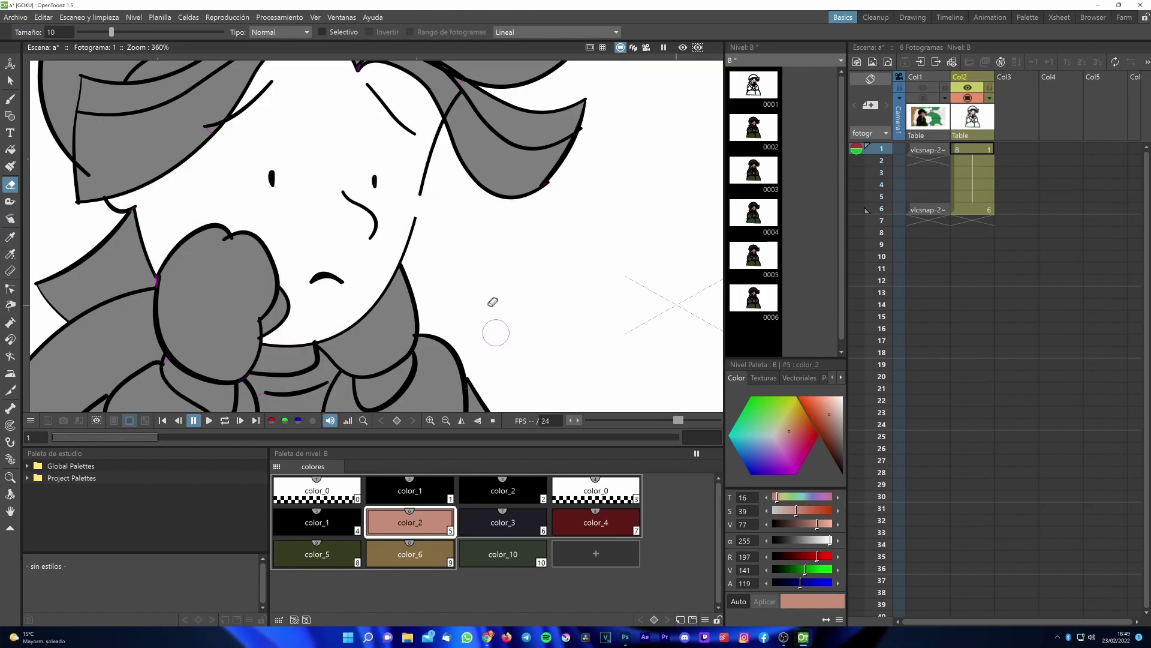
scroll(405, 209, "down", 3)
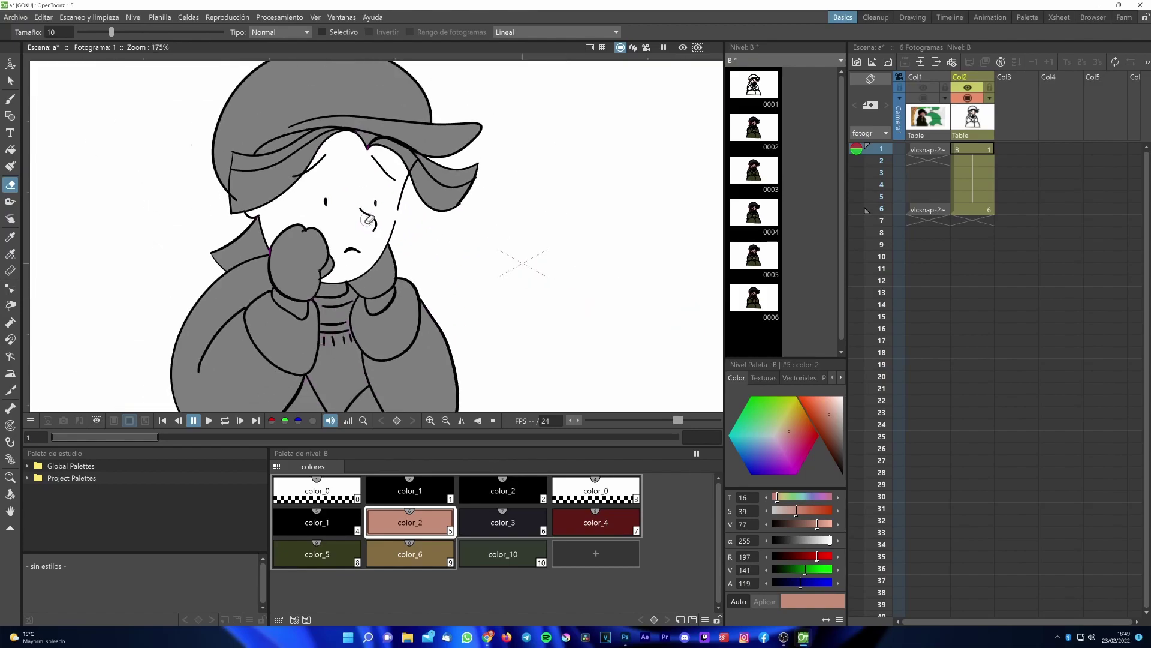
scroll(395, 215, "up", 5)
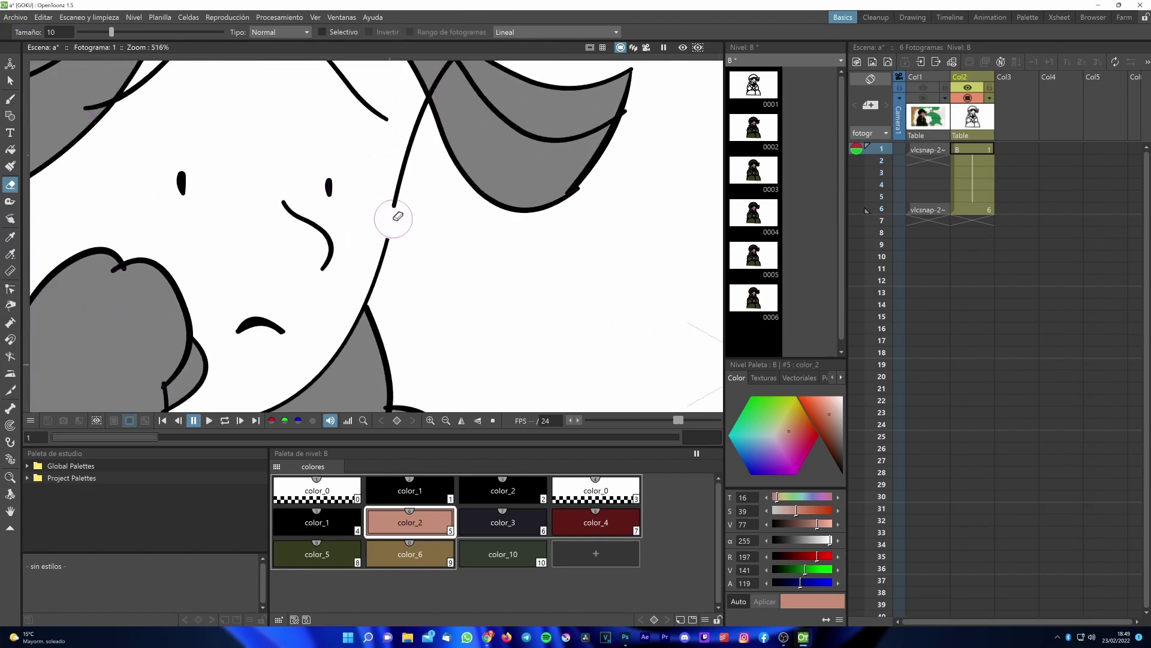
scroll(396, 215, "up", 1)
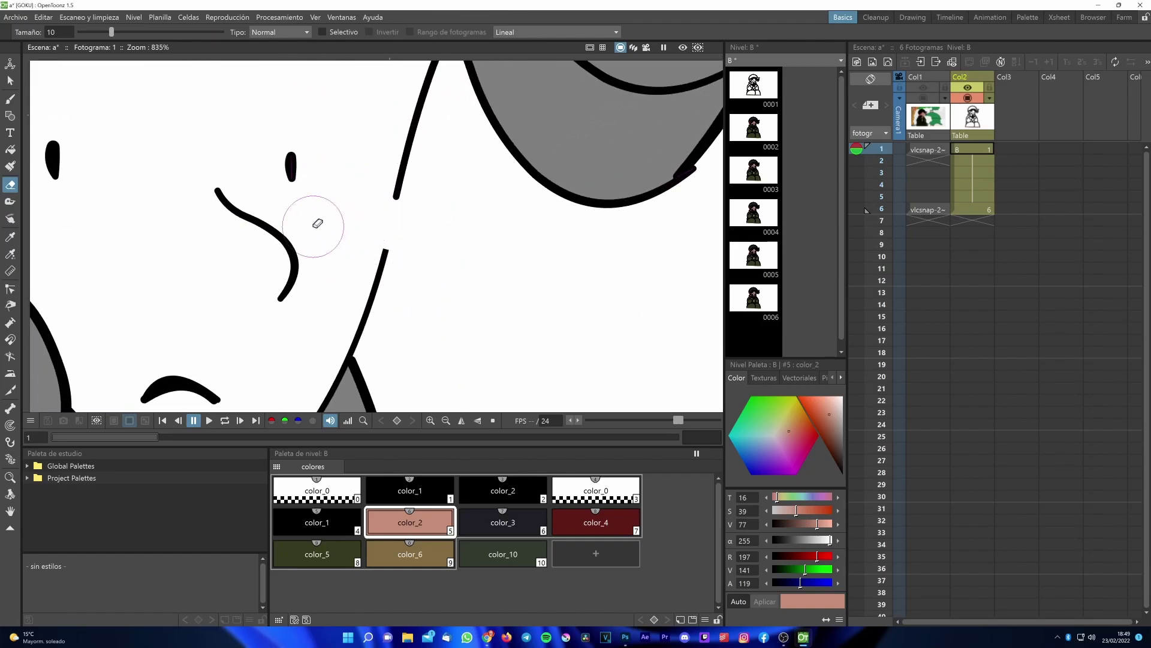
Close the gap in the face outline by joining its two line ends with the Tape tool in Extremo a extremo mode.
left_click(9, 202)
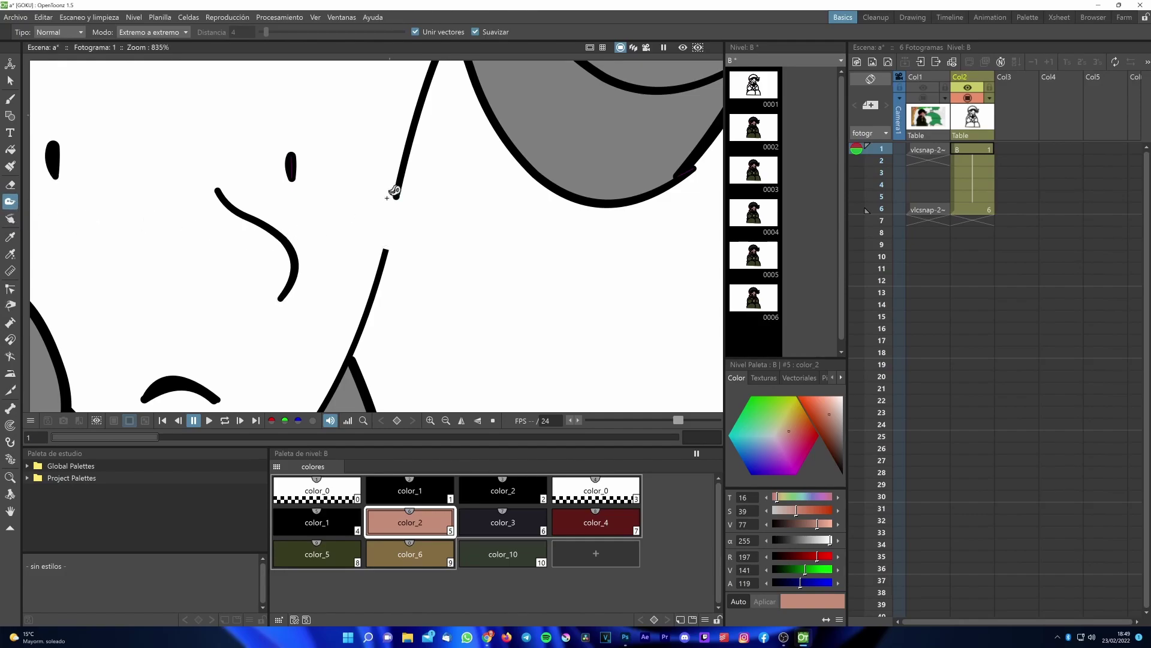
scroll(405, 186, "up", 3)
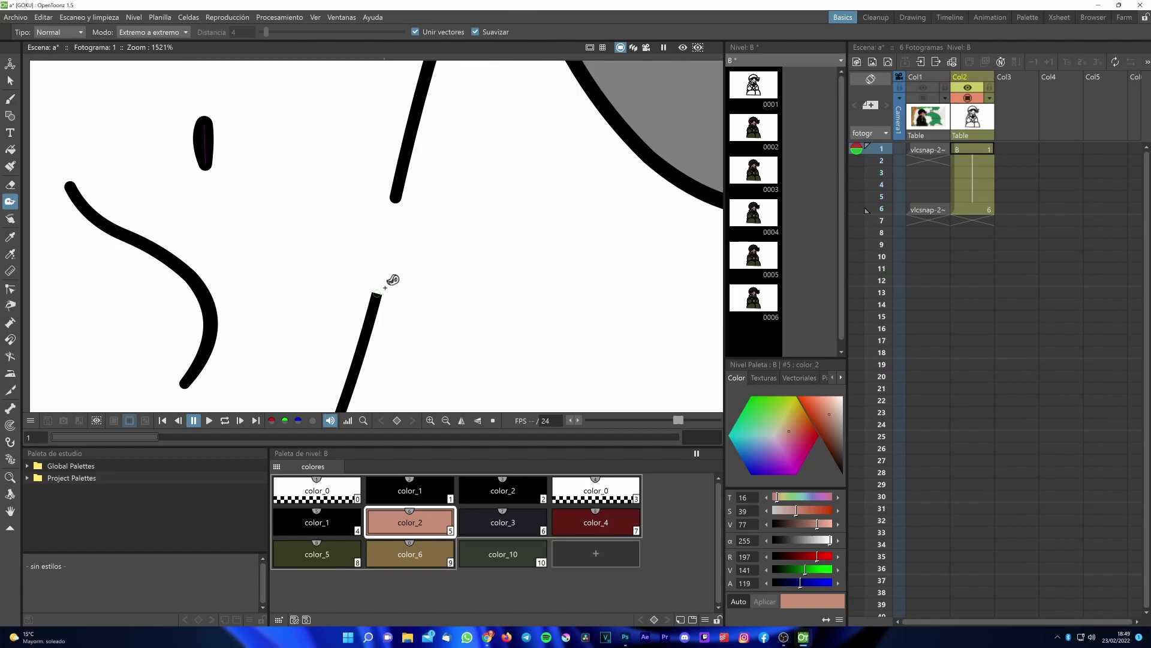
left_click_drag(387, 287, 403, 198)
scroll(402, 198, "down", 10)
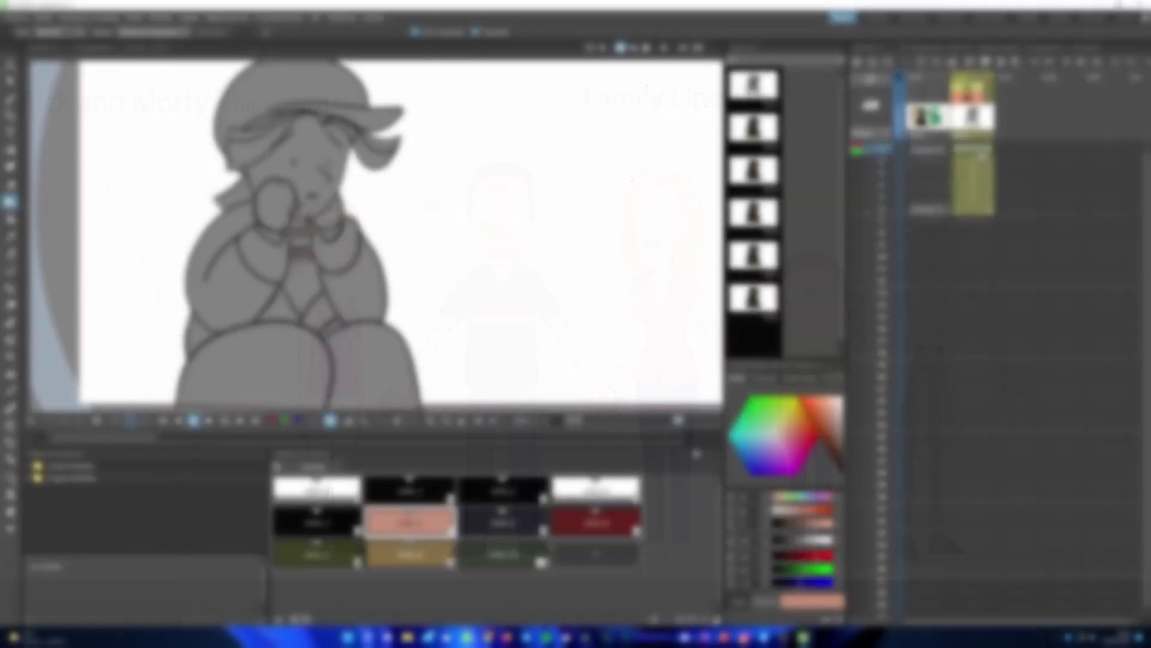
Delete the character drawing column and the reference image column from the scene.
key("Delete")
left_click(922, 78)
key("Delete")
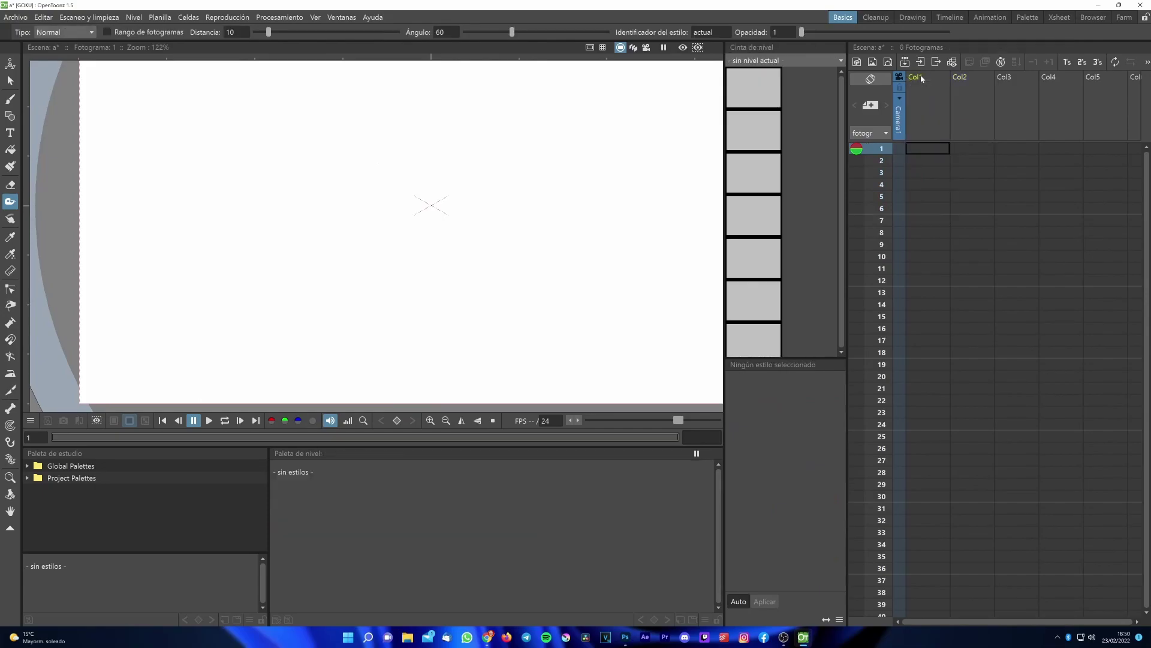
key("ctrl+z")
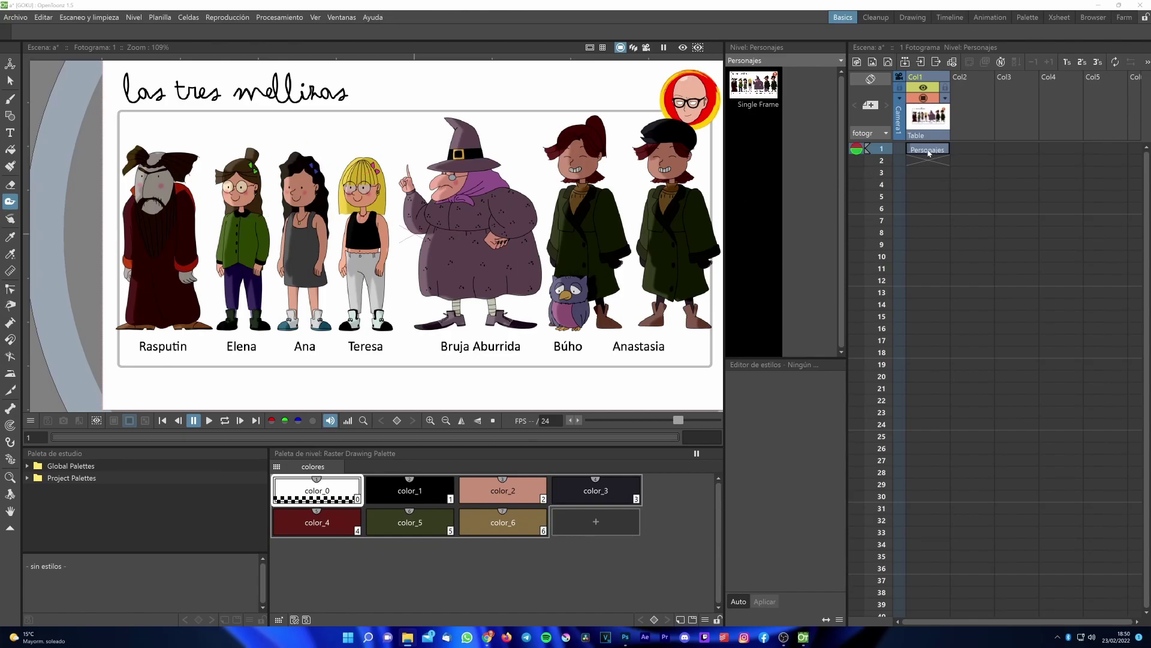
Add a second page to the level palette, create a style there and sample the witch's nose skin with the RGB picker.
double_click(360, 467)
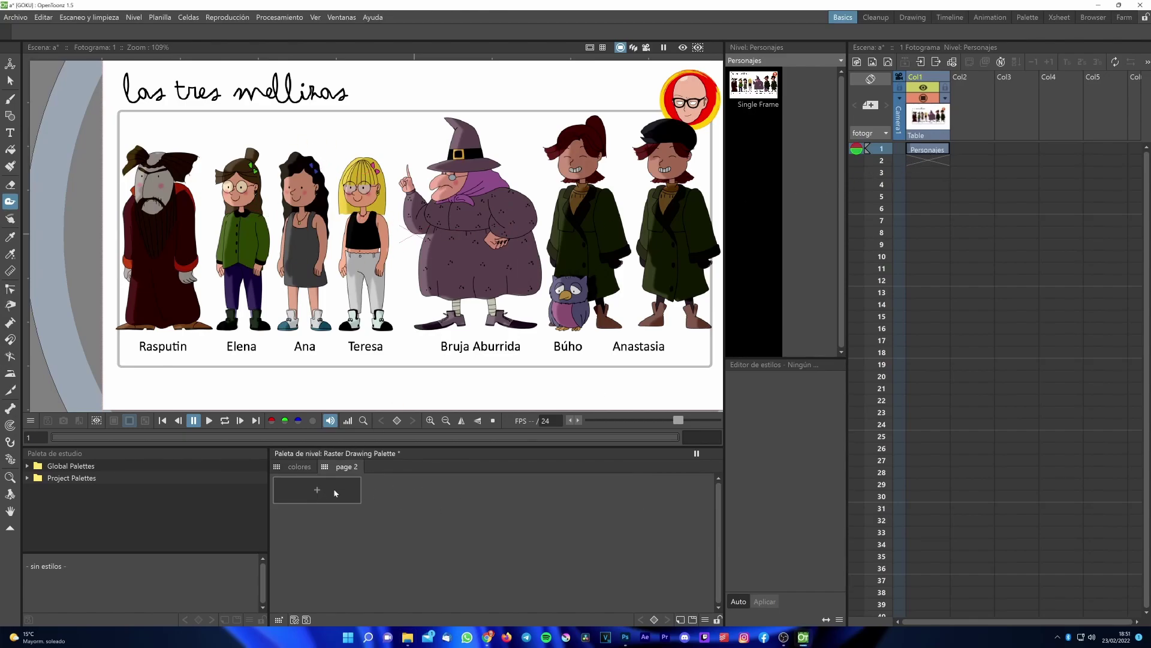
left_click(331, 495)
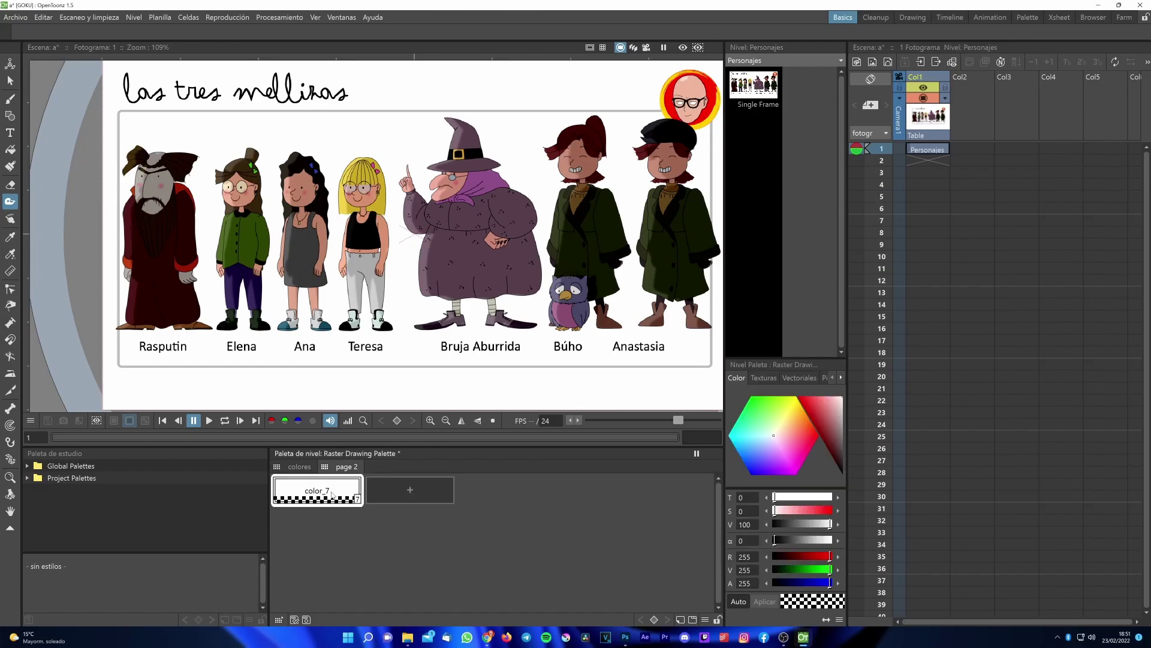
left_click(11, 237)
left_click(11, 254)
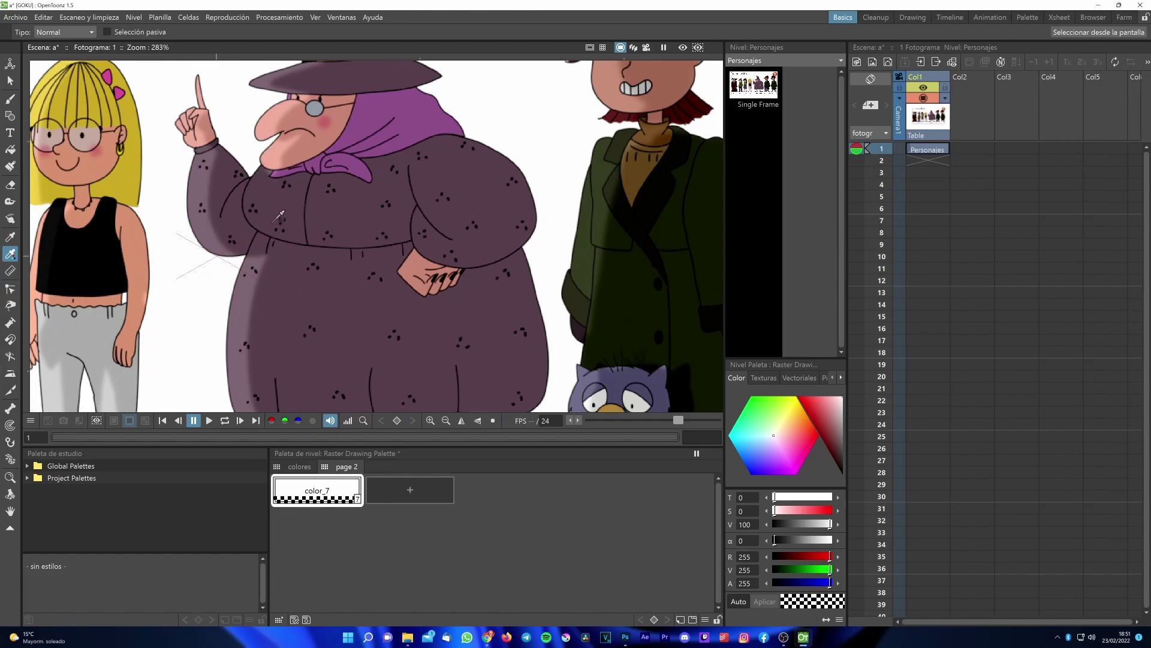
left_click(275, 116)
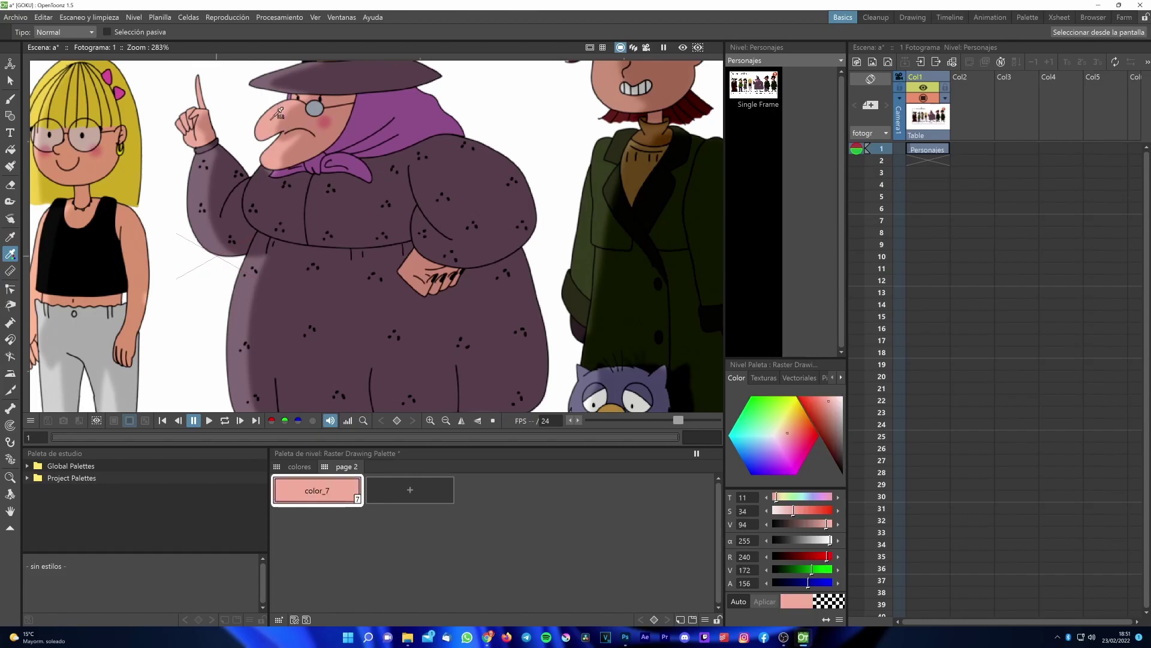
Add two more styles to the page, sampling the shaded sleeve of the witch's dress and her purple headscarf.
left_click(410, 490)
left_click(211, 222)
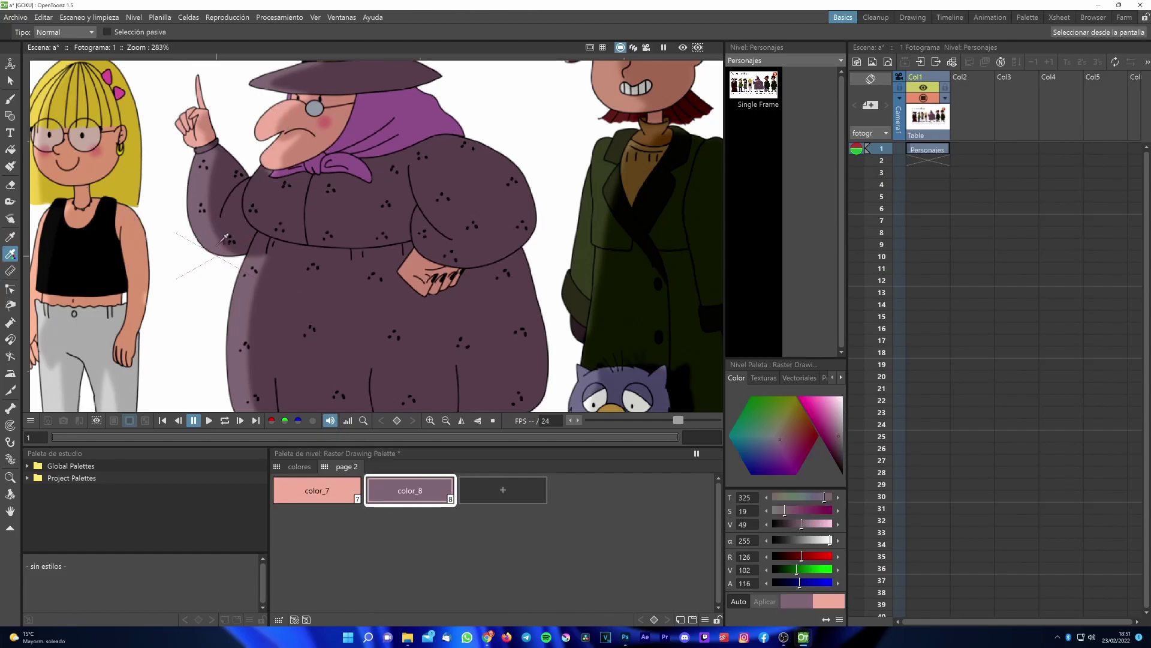
left_click(503, 490)
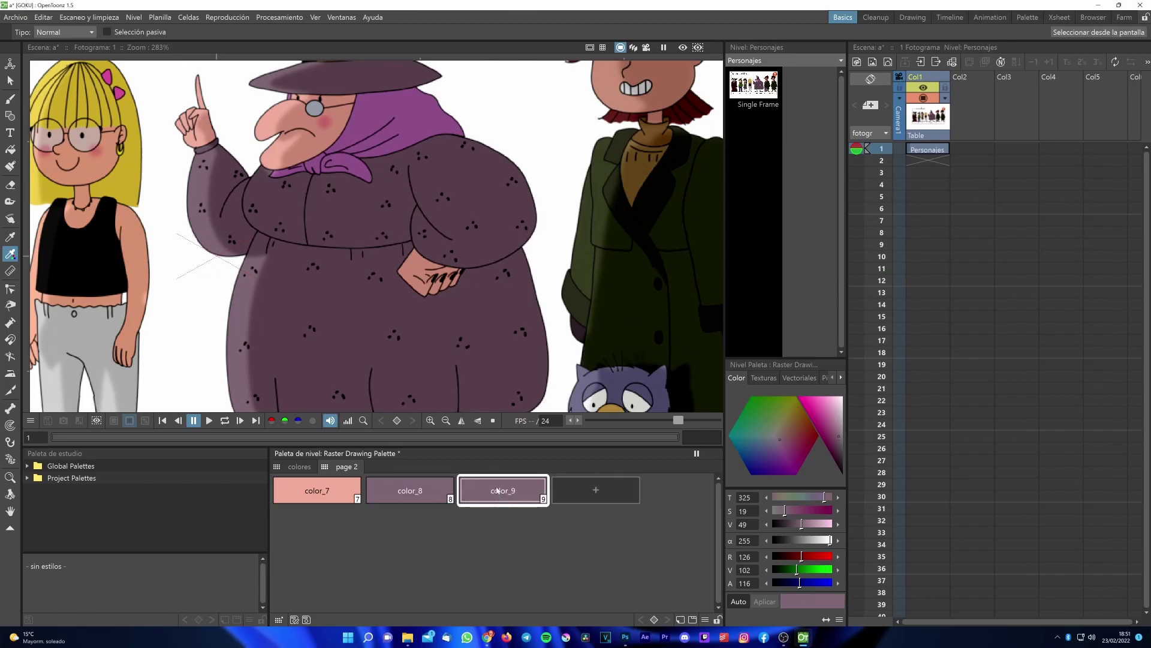
left_click(365, 115)
scroll(419, 280, "down", 3)
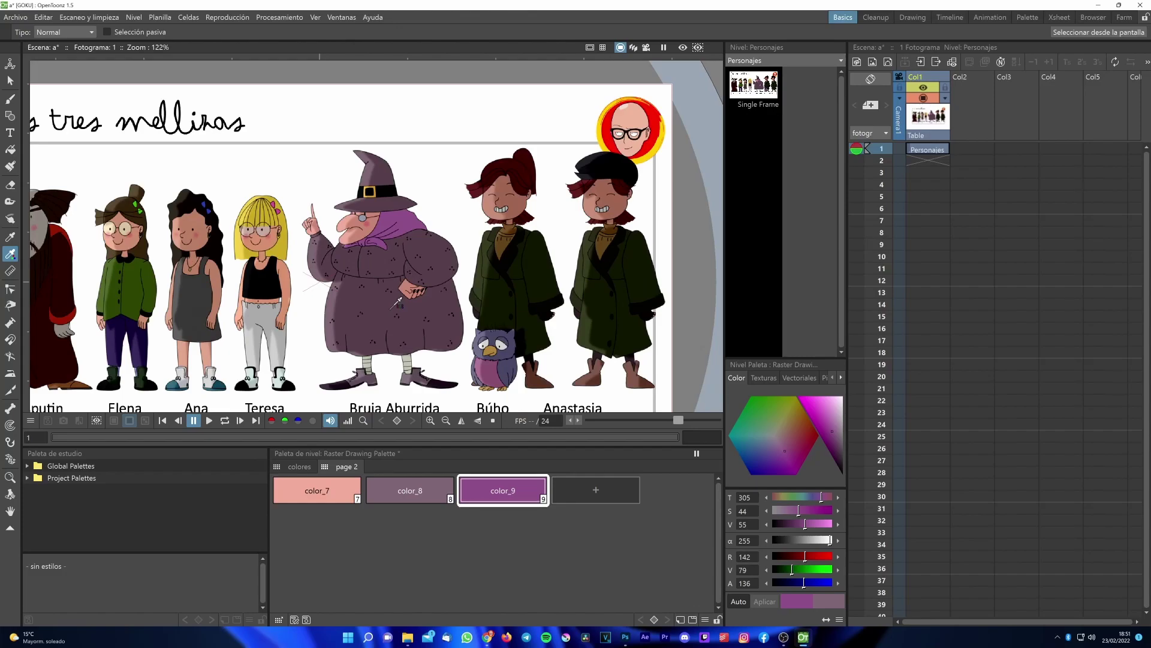
Load Son Gohan.png as the colour model, adding its palette to the destination palette with similar colours merged into single styles.
scroll(395, 304, "down", 2)
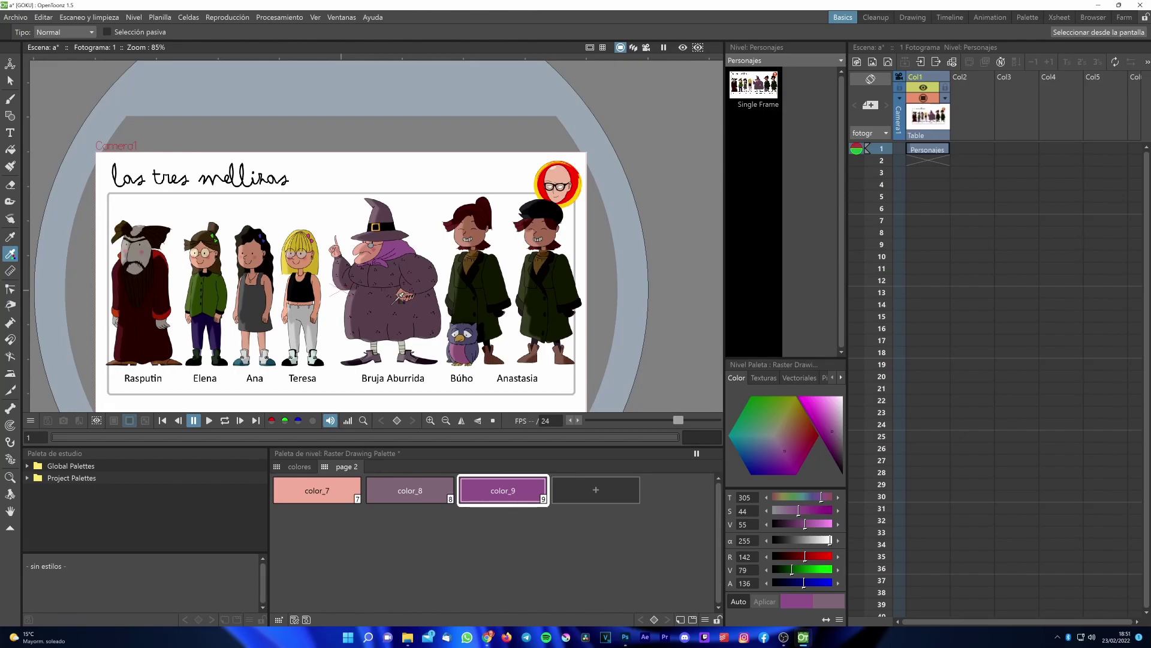
scroll(995, 384, "down", 2)
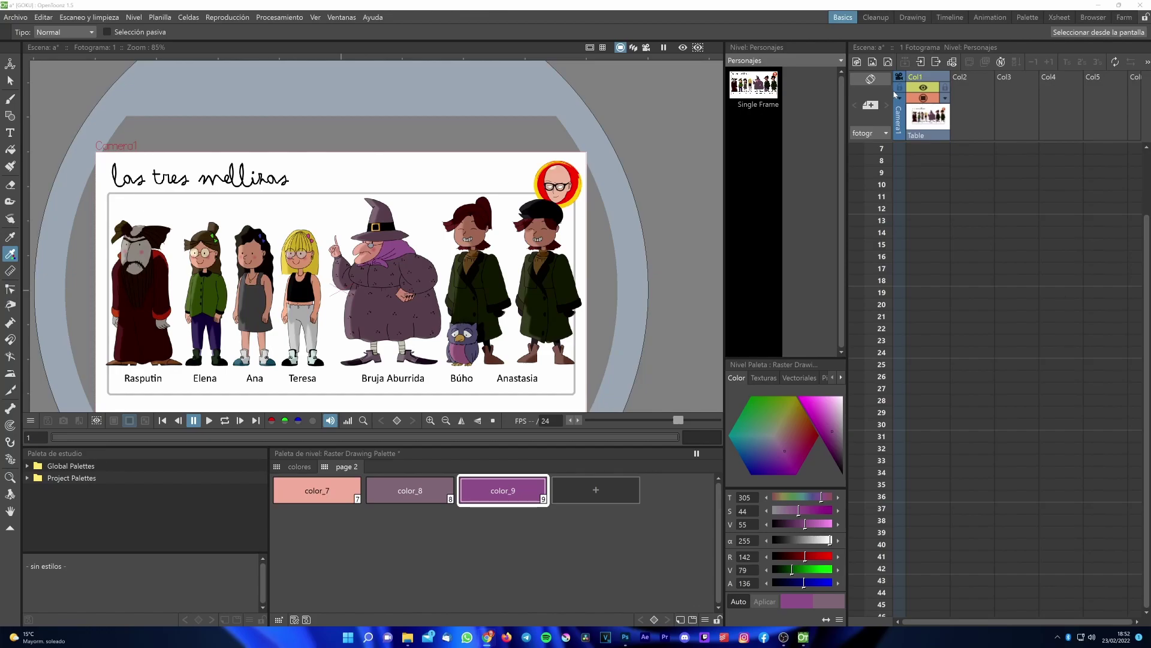
left_click(24, 19)
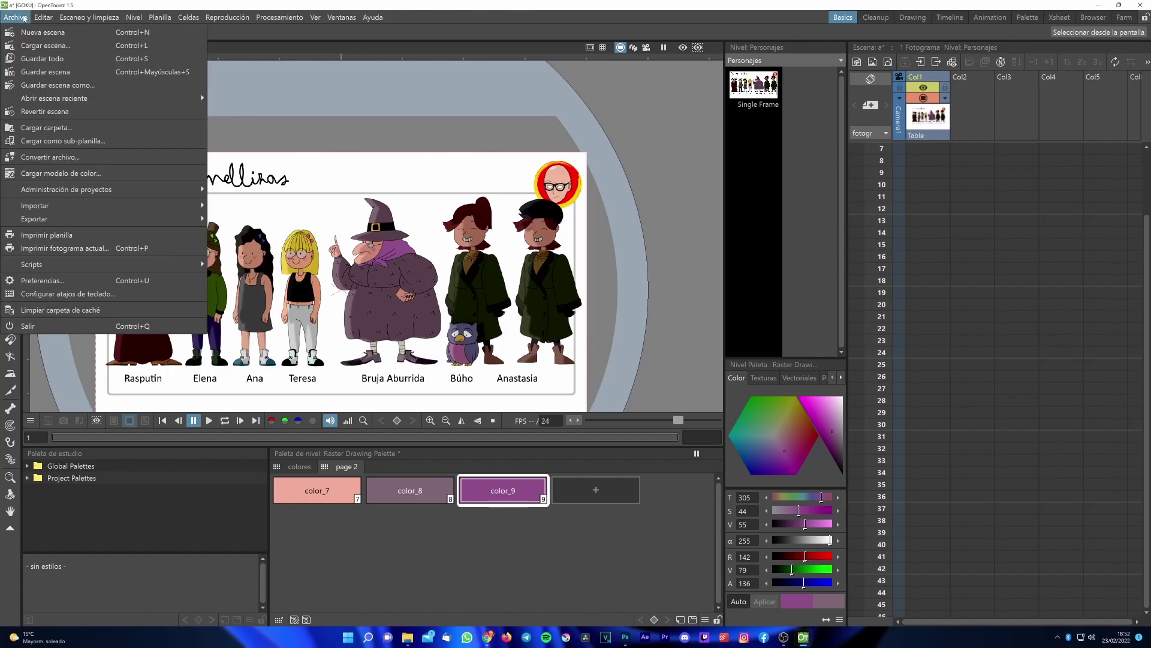
left_click(80, 175)
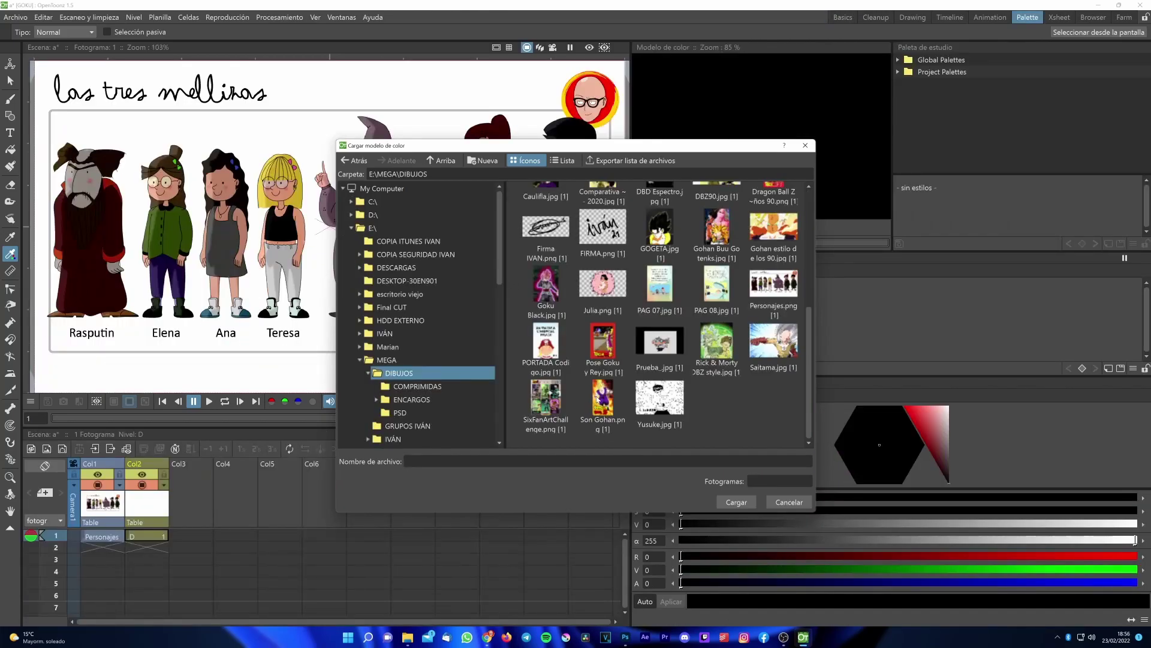
left_click(599, 400)
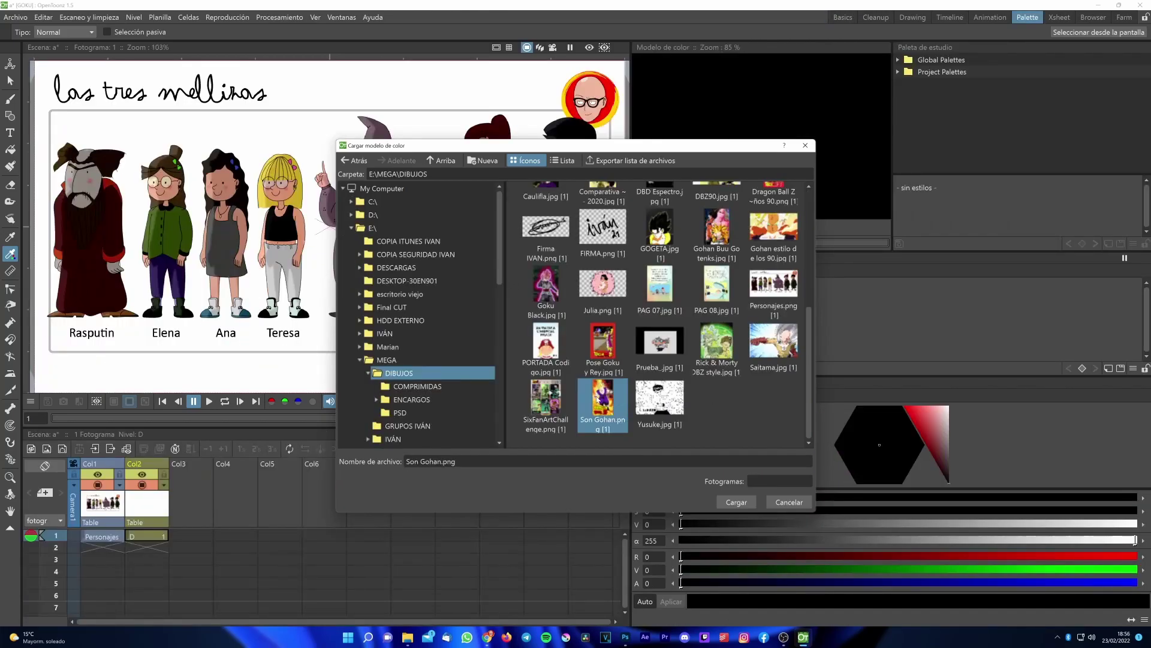
left_click(743, 505)
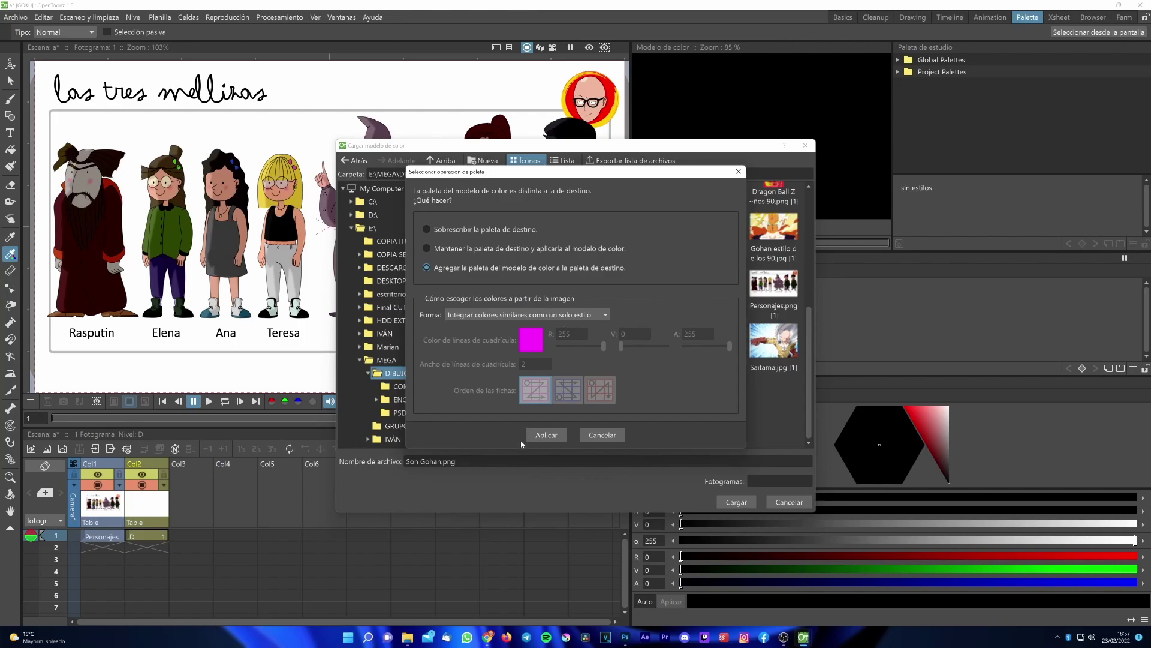
left_click(550, 436)
left_click(743, 504)
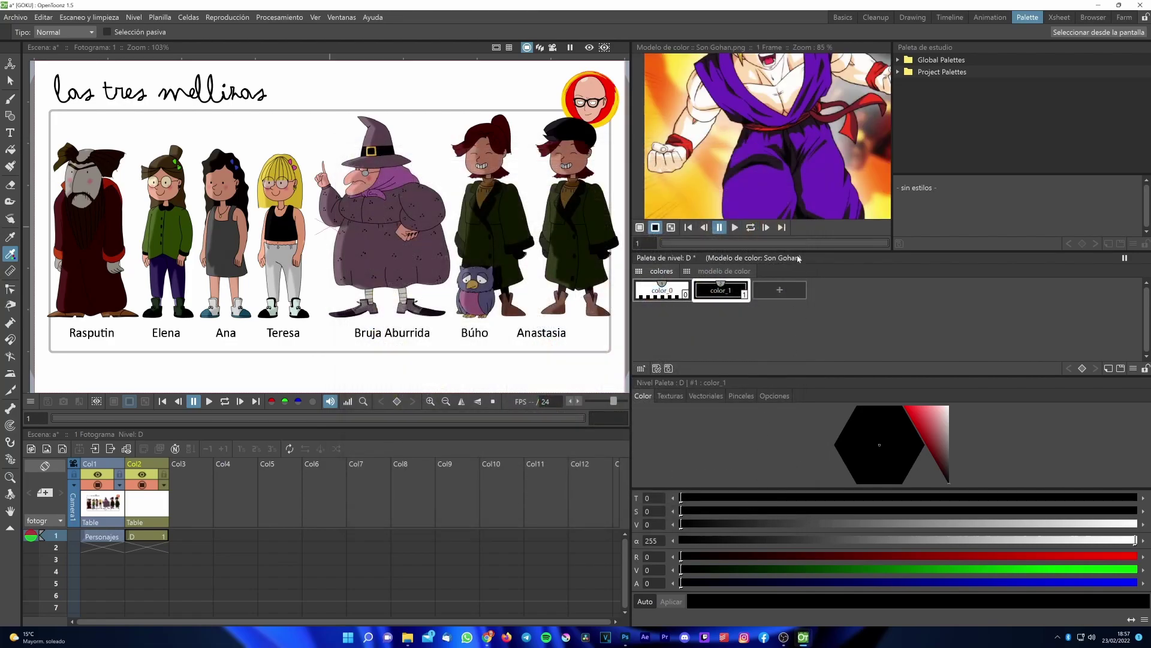
scroll(837, 200, "down", 5)
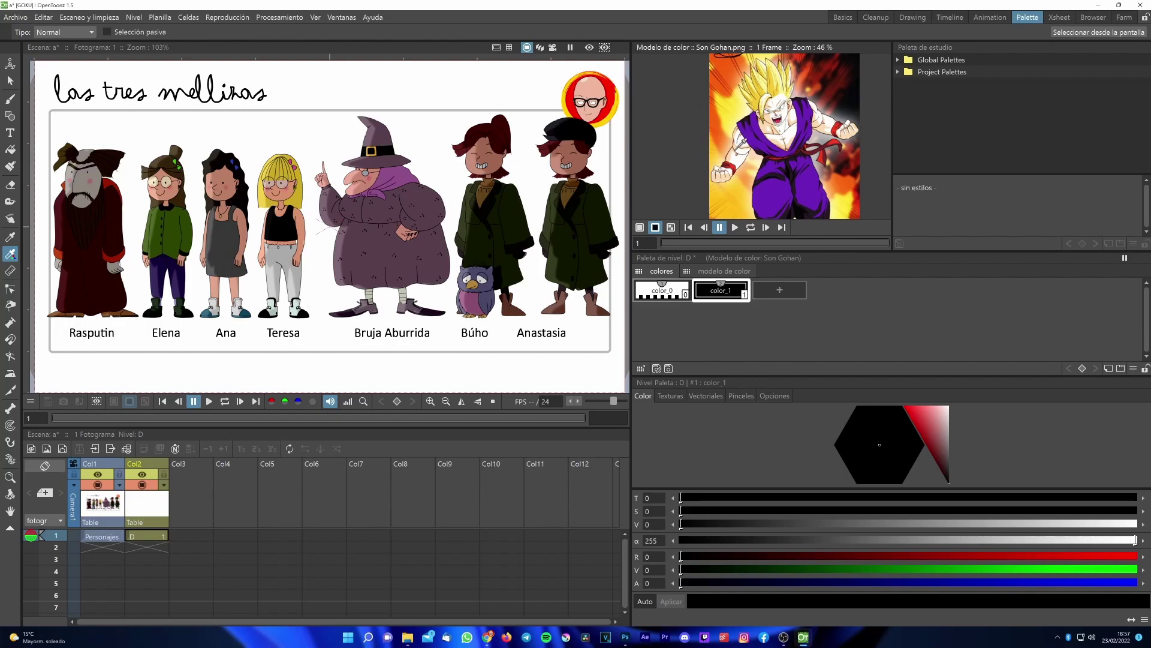
Draw a large circle in level D with near-black style 4 from the colour model page and turn off the fillable-areas check.
left_click(705, 273)
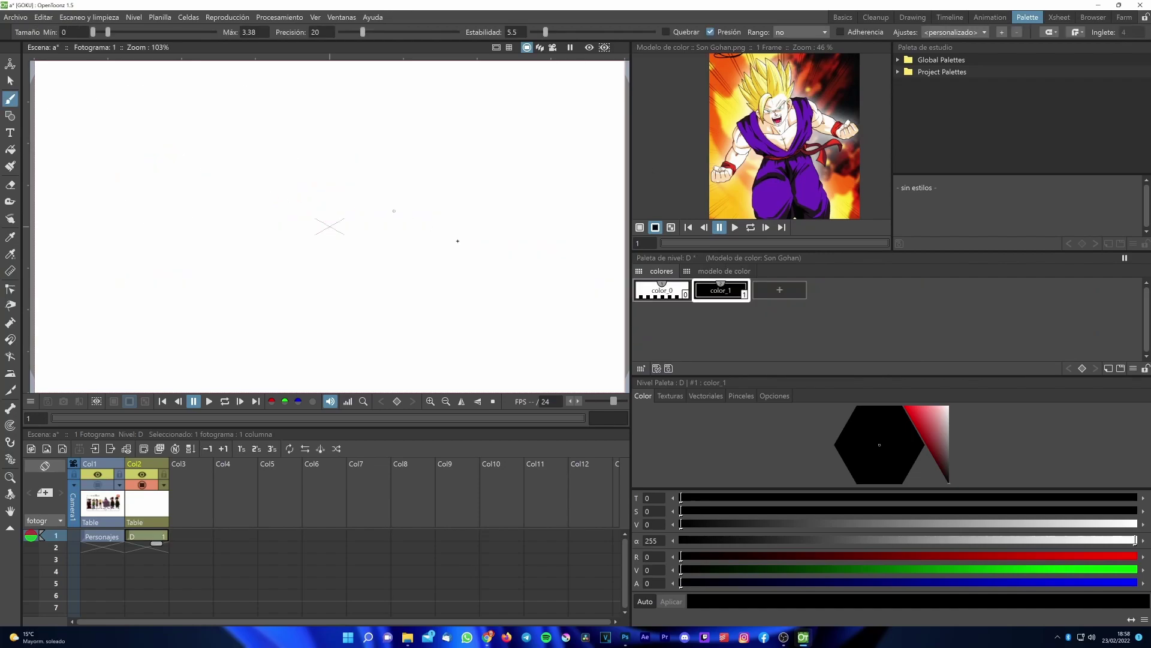
left_click(737, 271)
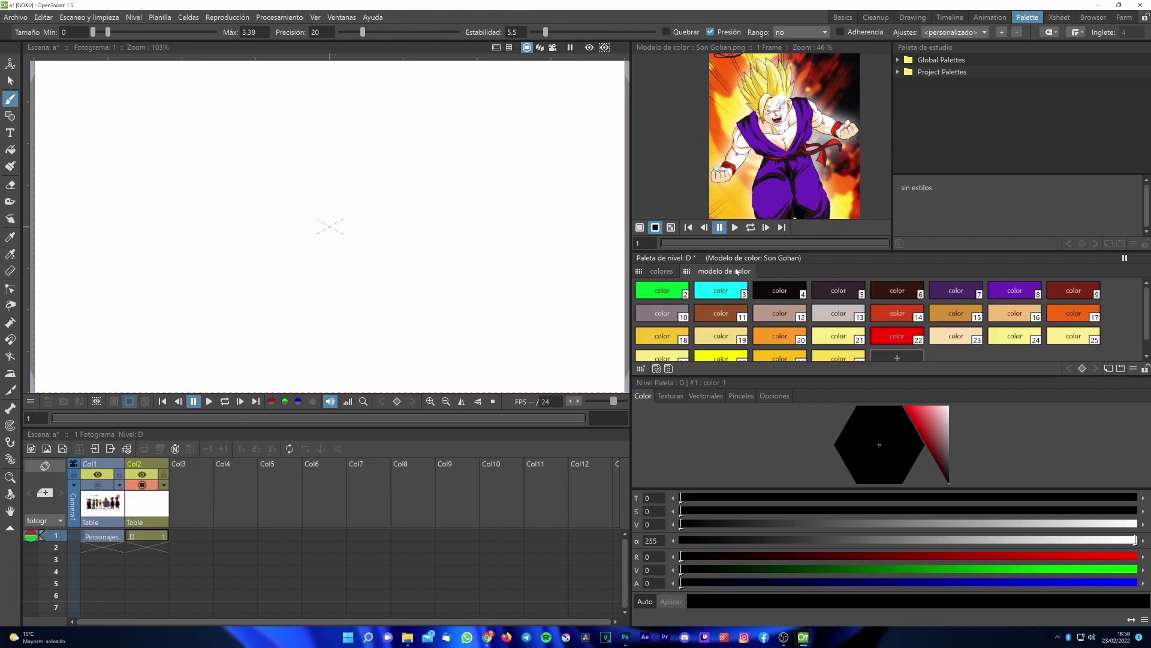
left_click(146, 536)
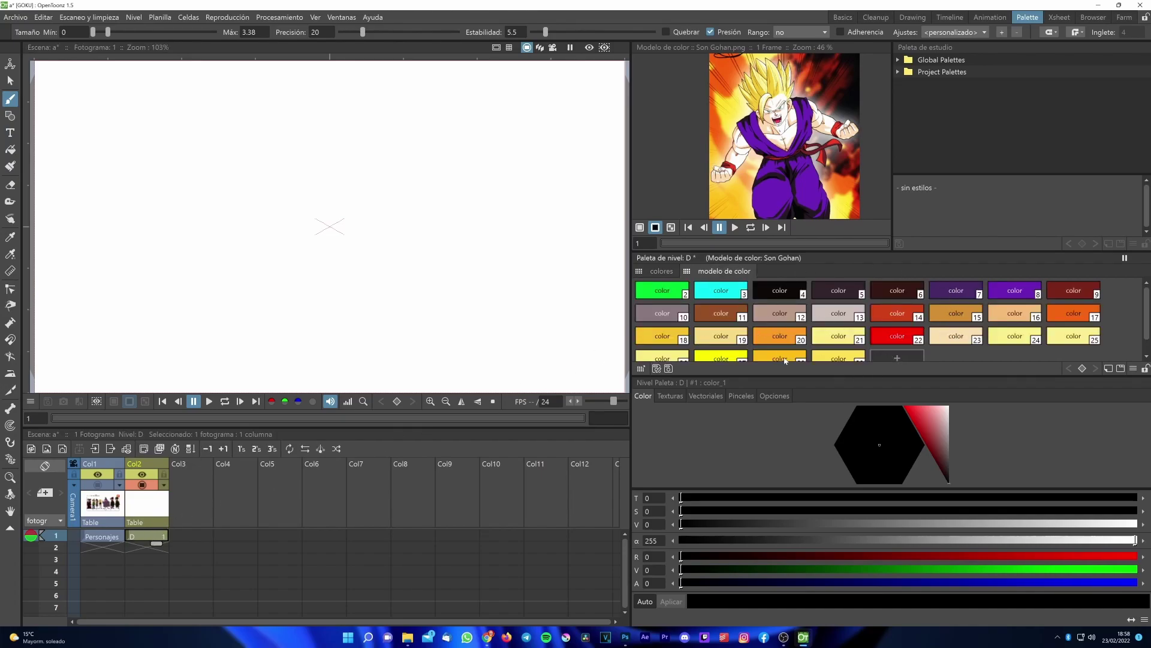
left_click(778, 296)
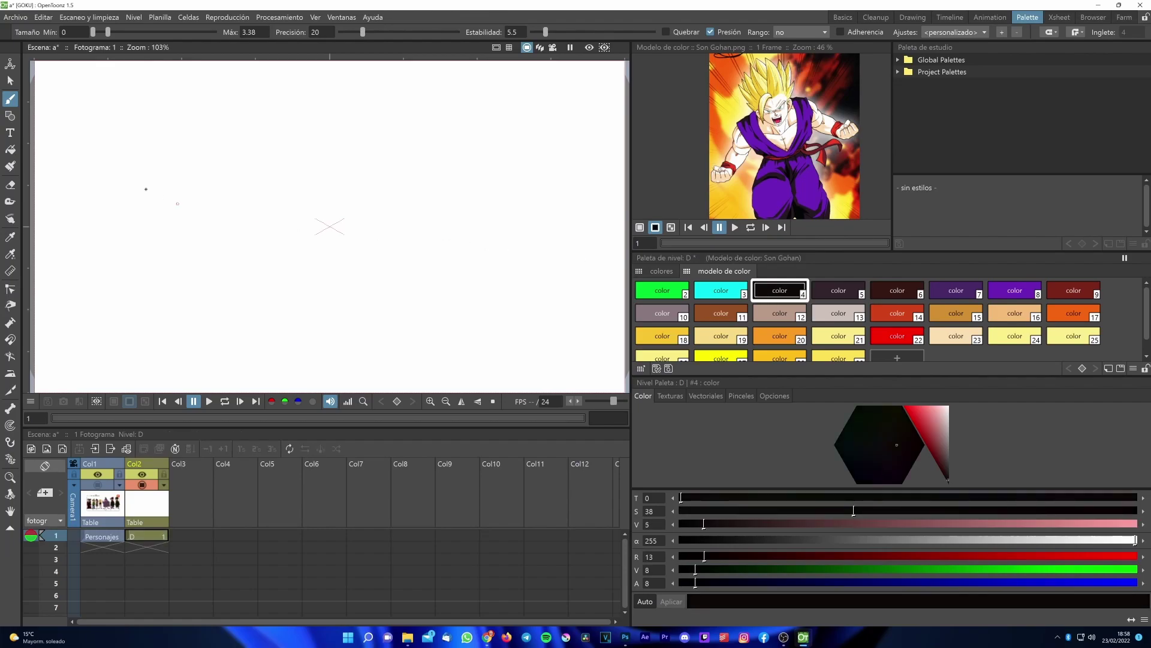
left_click(11, 116)
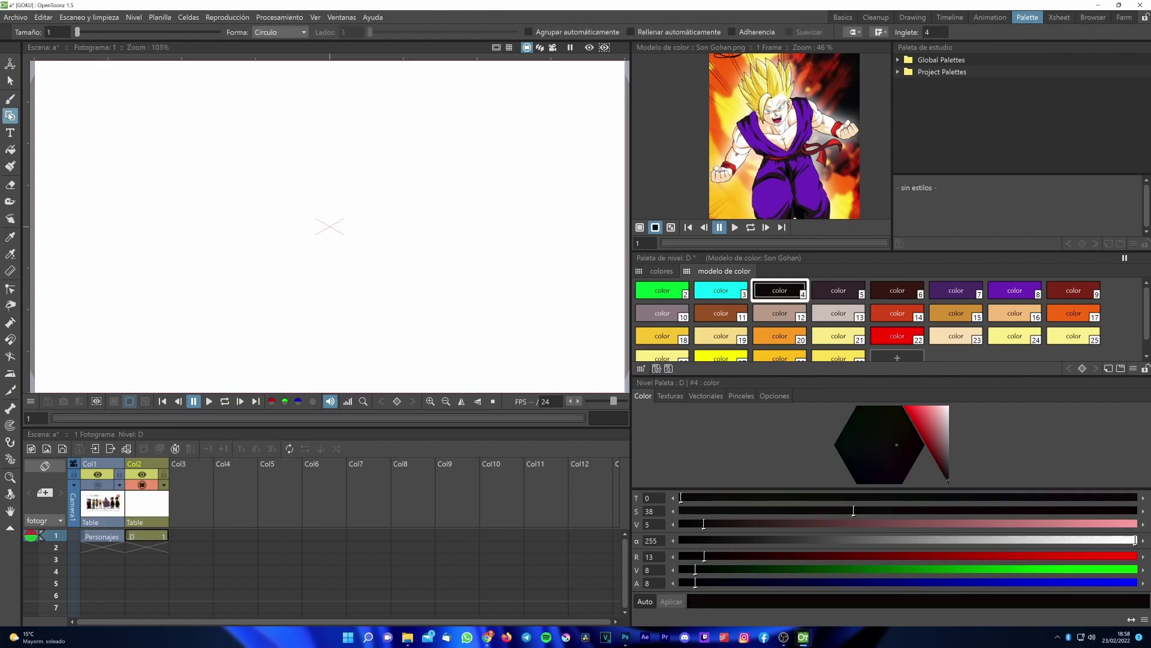
left_click_drag(266, 219, 358, 288)
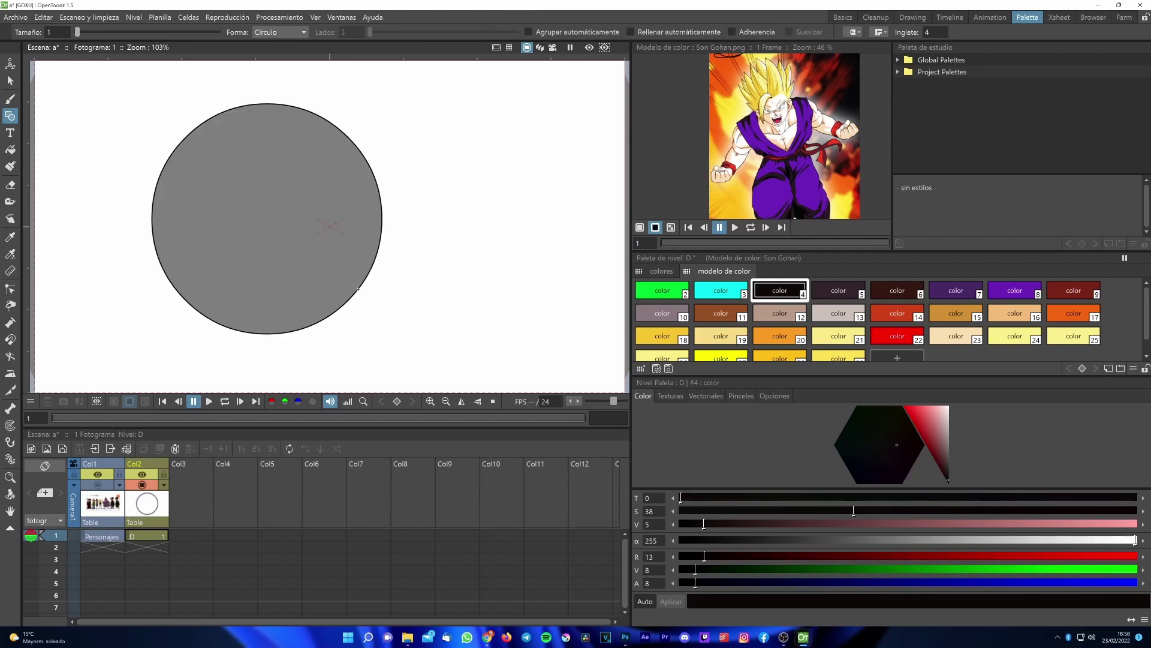
left_click(314, 18)
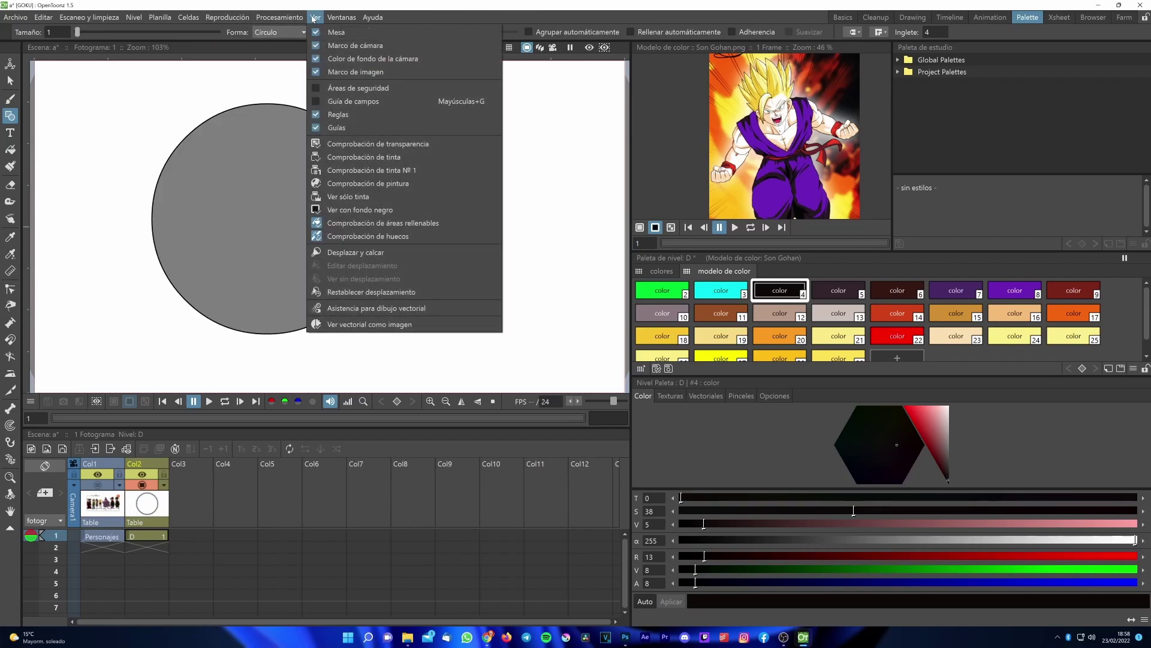
left_click(378, 224)
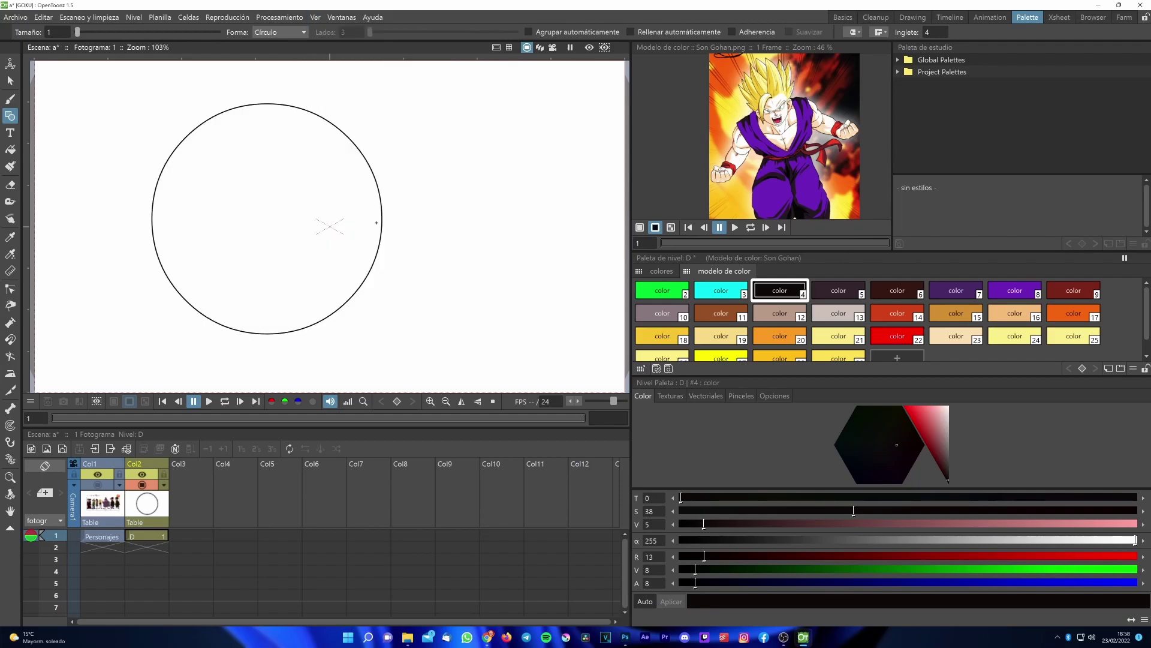
Brush an S-shaped stroke from above to below the circle with red style 22, dividing it in two.
left_click(17, 151)
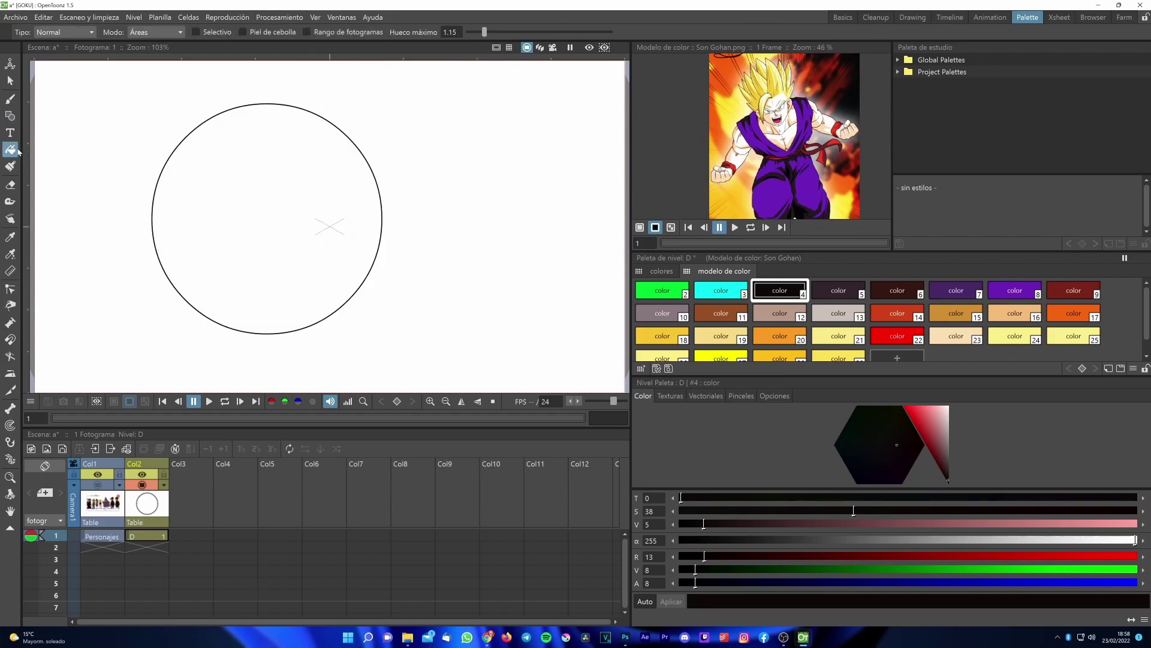
left_click(10, 99)
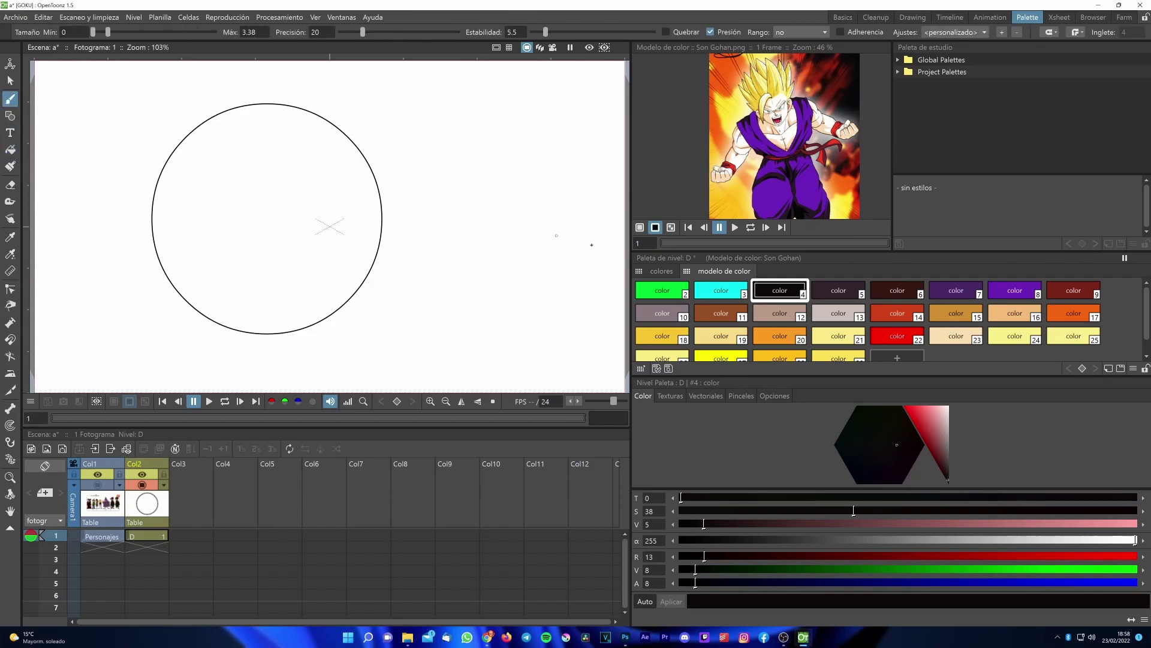
left_click(895, 338)
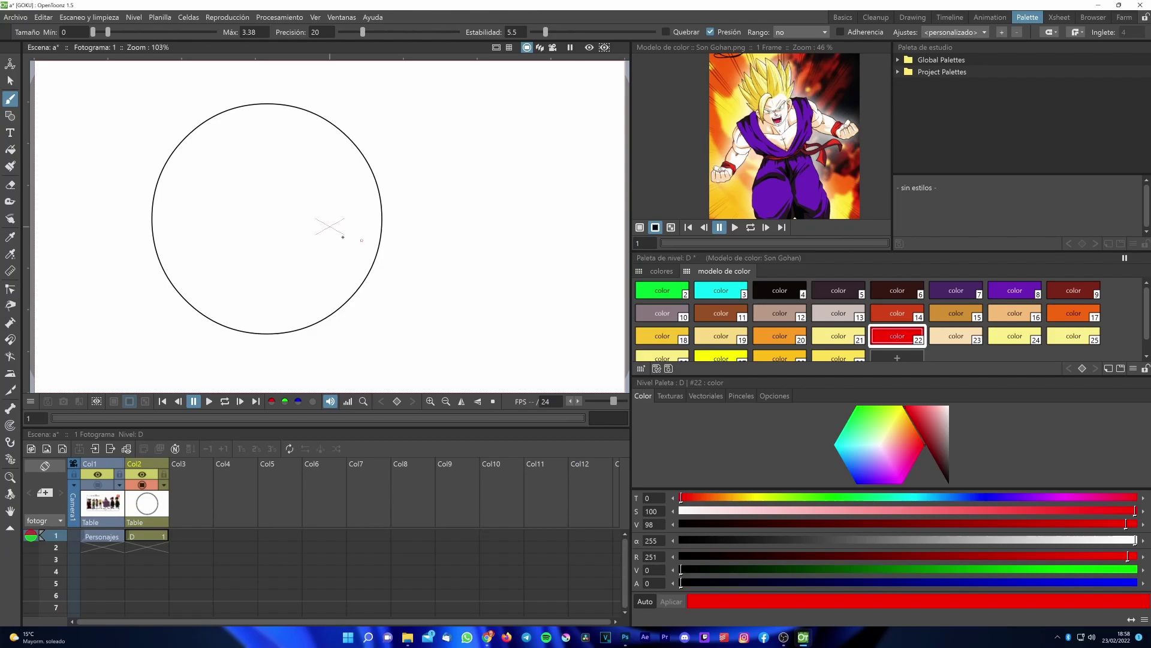
mouse_move(310, 92)
left_mouse_down()
mouse_move(280, 179)
mouse_move(325, 274)
mouse_move(309, 348)
mouse_move(289, 363)
left_mouse_up()
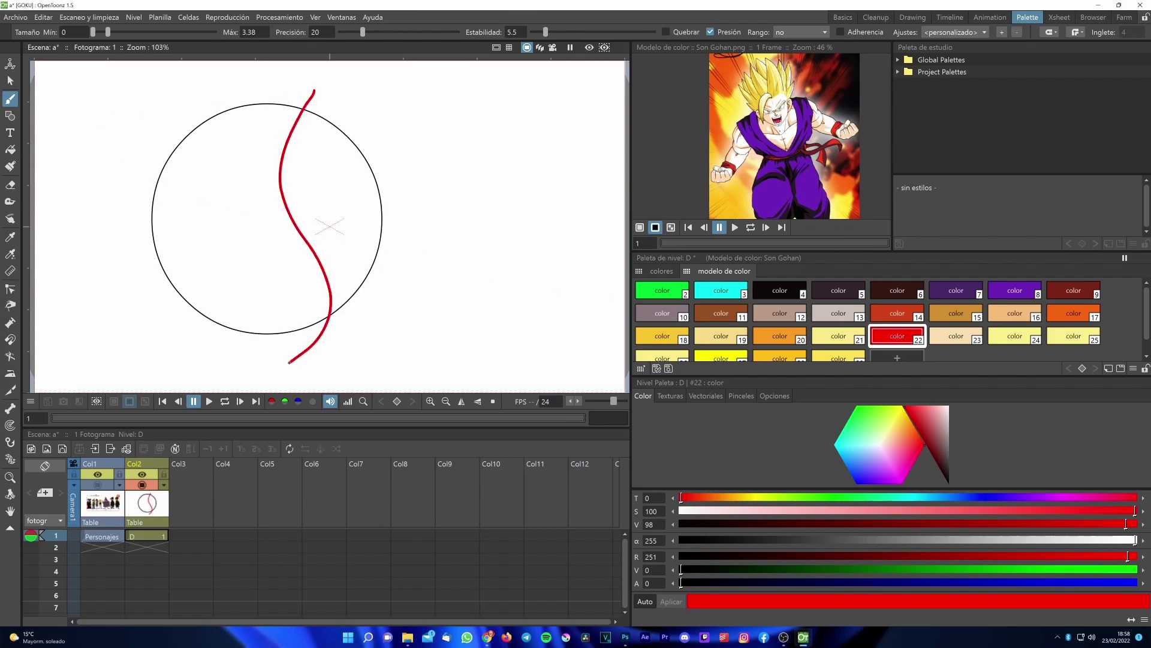
Fill the circle's left part with cyan style 3 and its right part with orange style 20.
left_click(10, 150)
left_click(724, 292)
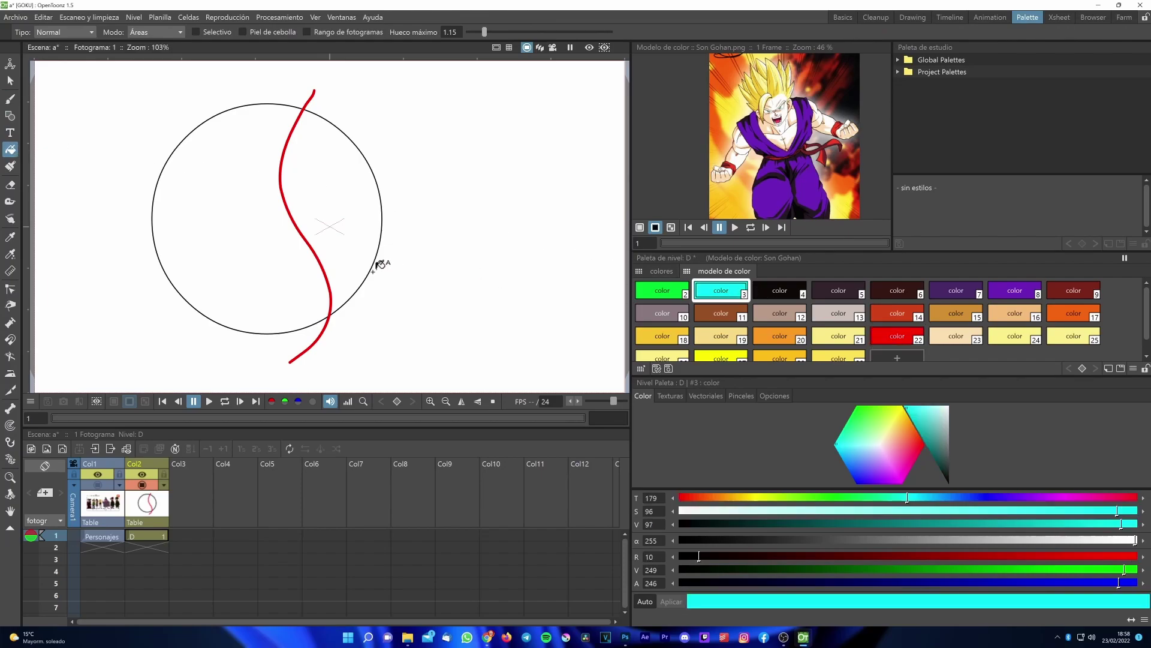
left_click(304, 259)
left_click(790, 337)
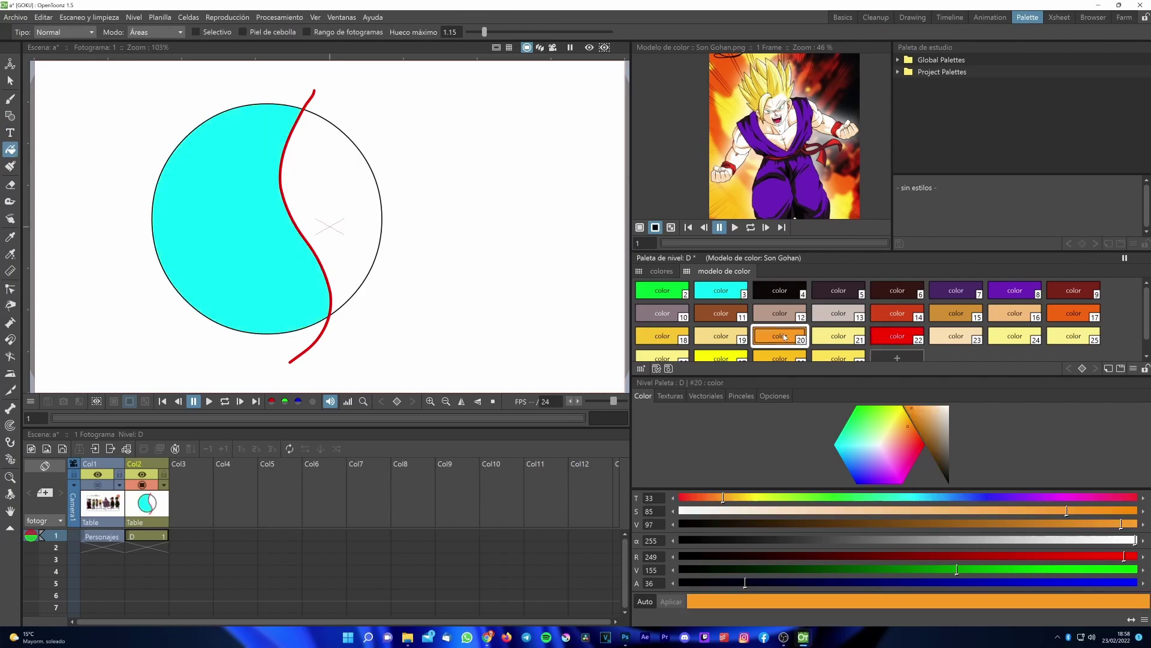
left_click(353, 233)
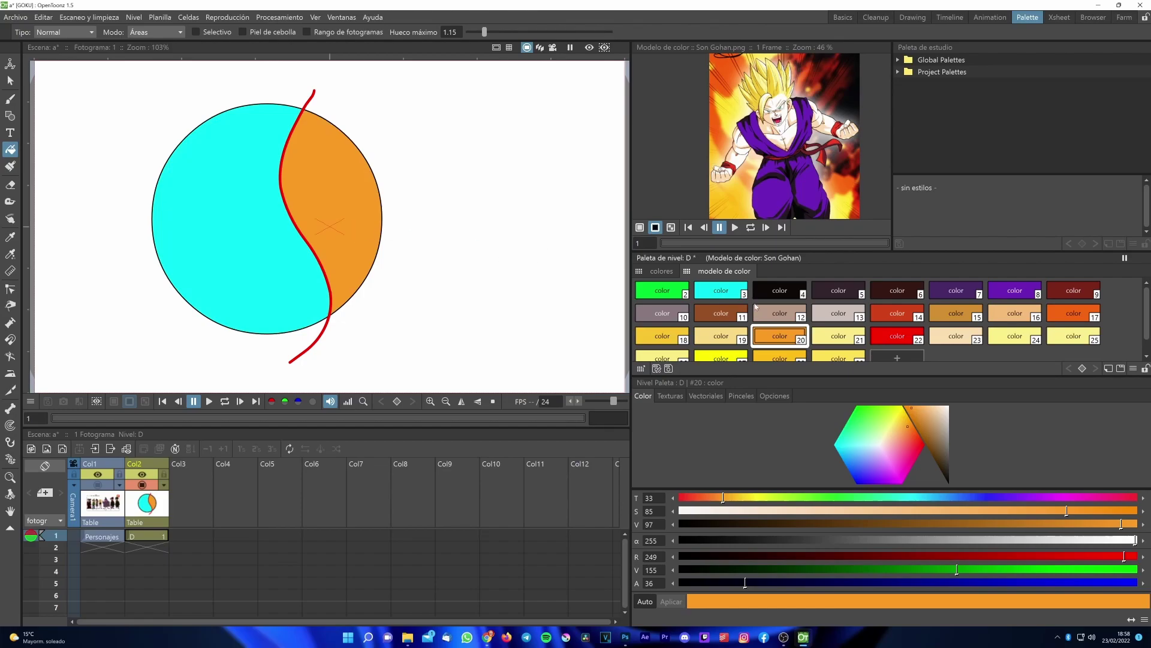
Set the alpha of red style 22 to 0 and inspect the boundary between the cyan and orange fills.
left_click(879, 342)
double_click(875, 345)
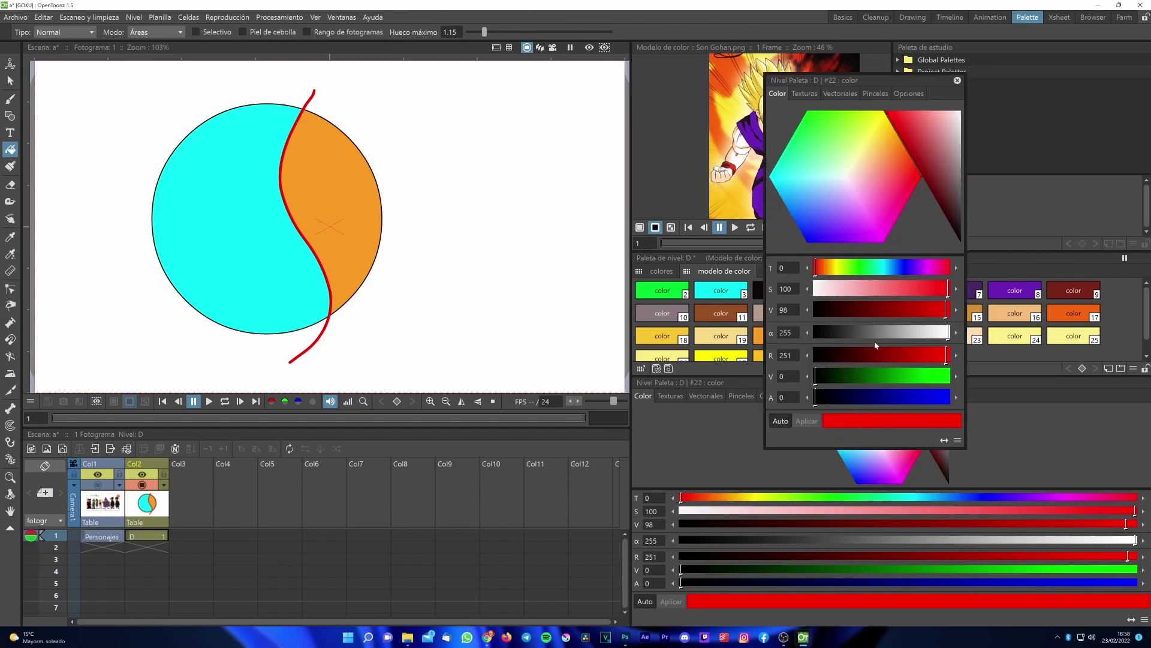
key("t")
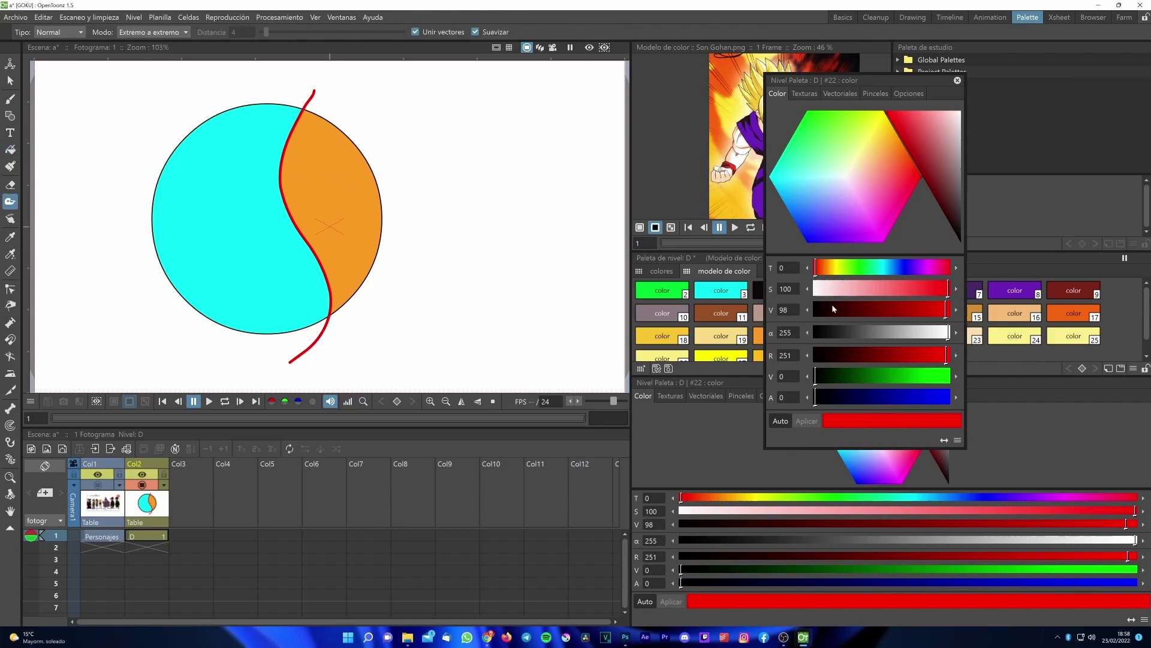
left_click_drag(949, 332, 777, 339)
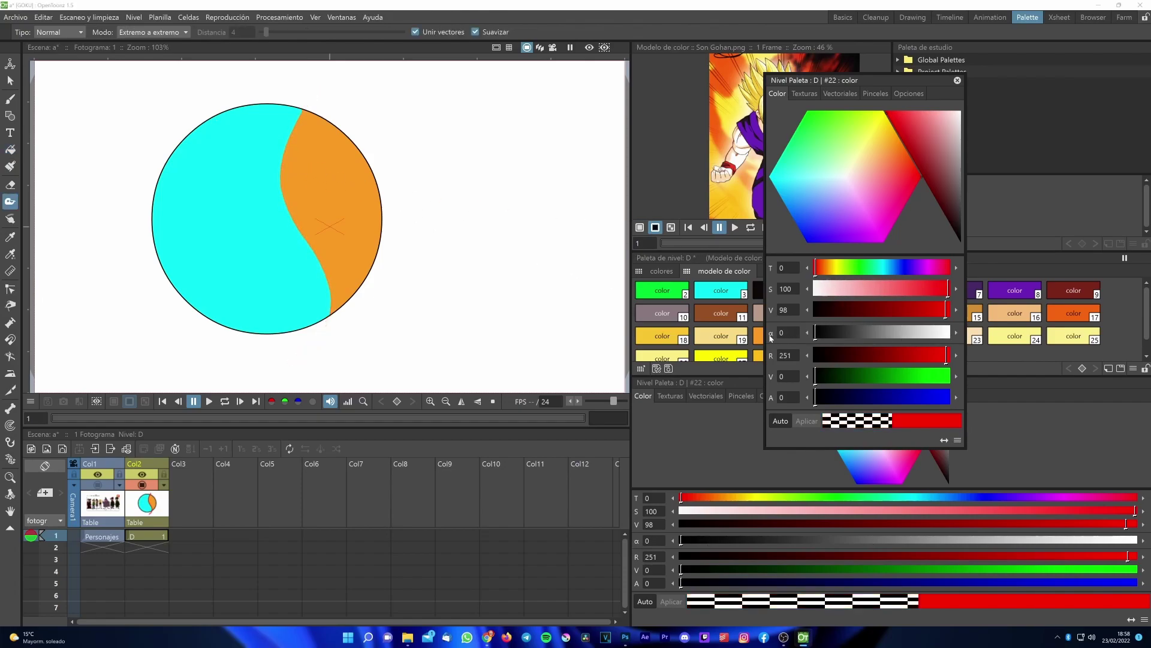
scroll(255, 200, "up", 3)
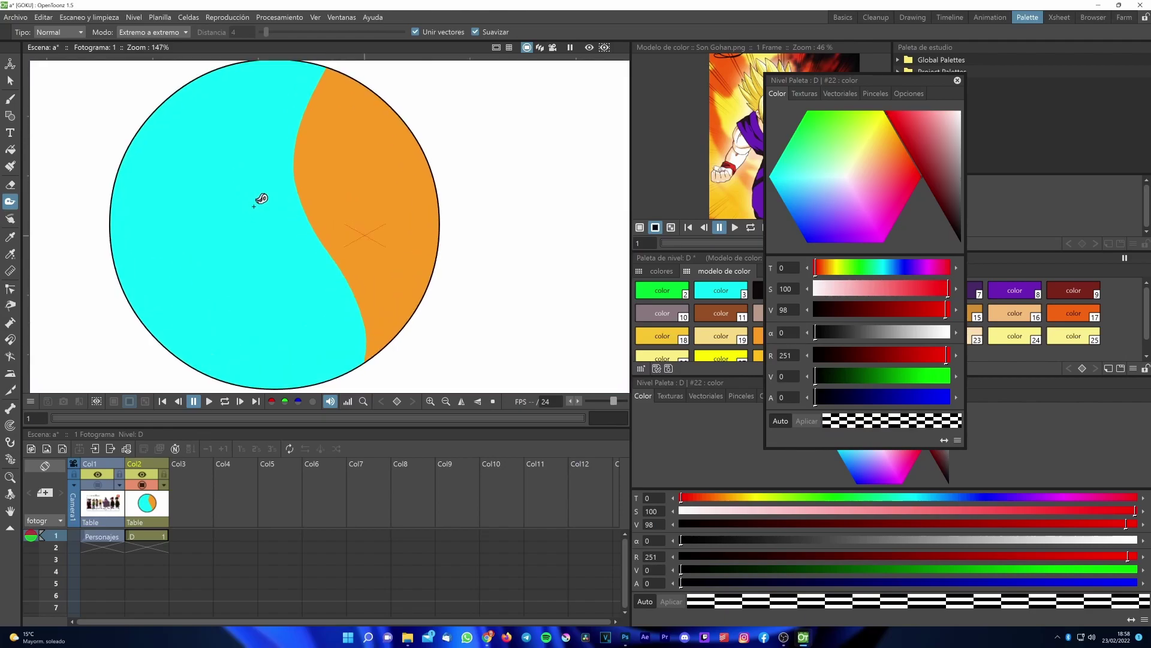
scroll(285, 199, "up", 2)
scroll(285, 198, "down", 6)
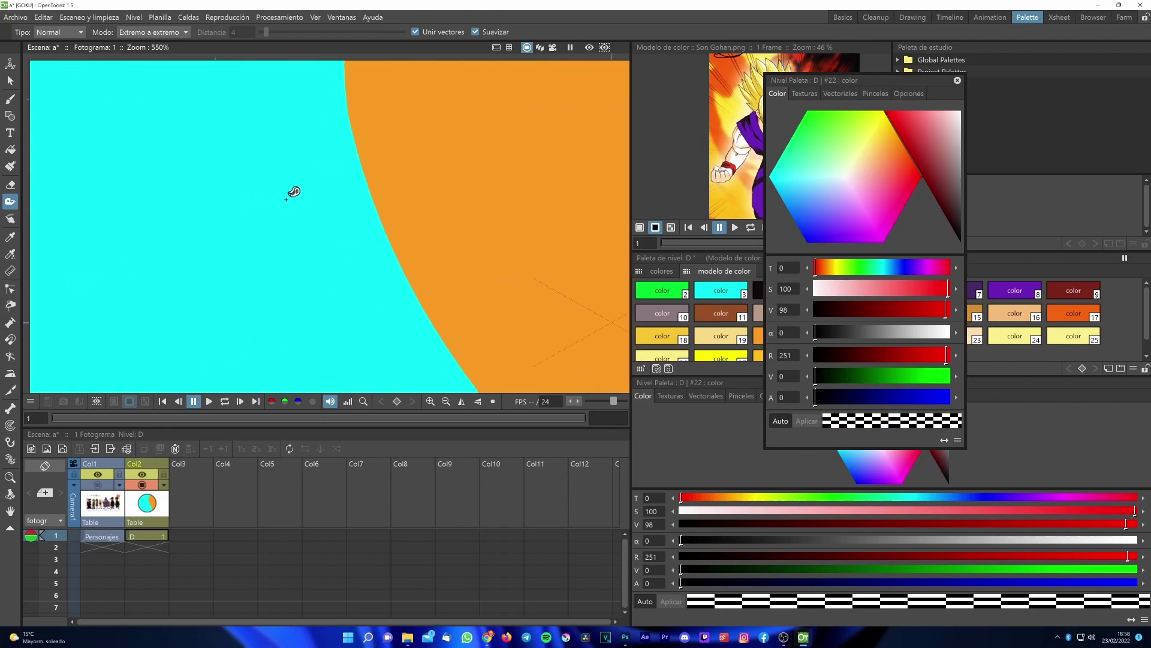
scroll(286, 198, "up", 4)
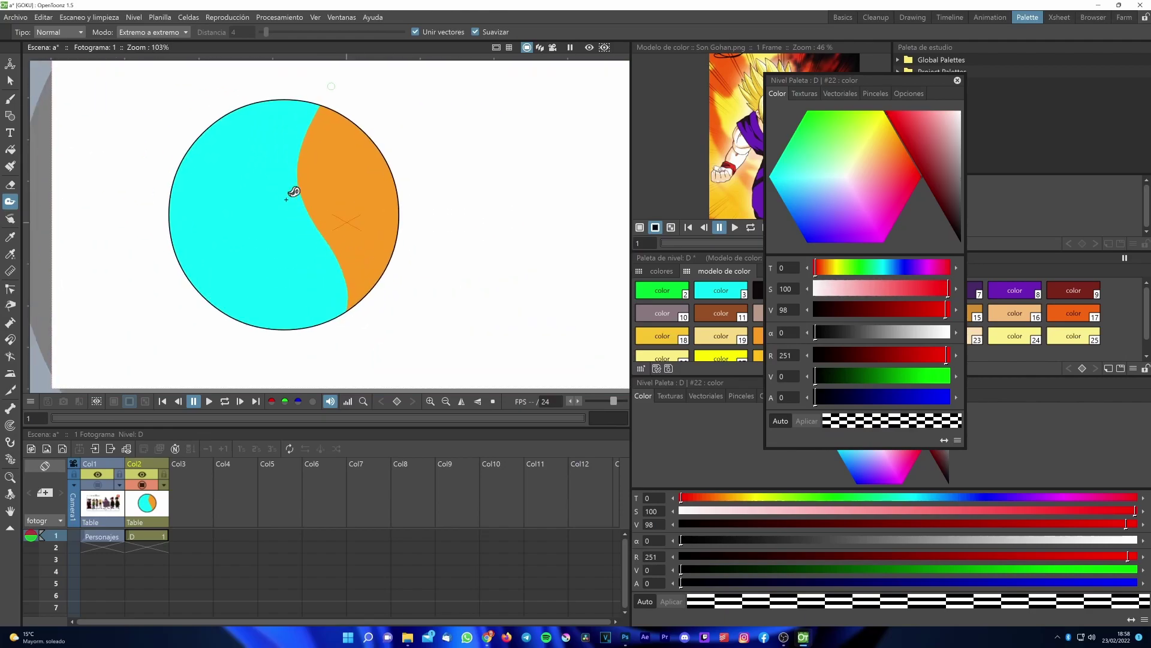
scroll(294, 192, "down", 2)
Raise the red style's alpha to 222 and brush a second wavy stroke horizontally across the circle.
left_click_drag(817, 335, 931, 333)
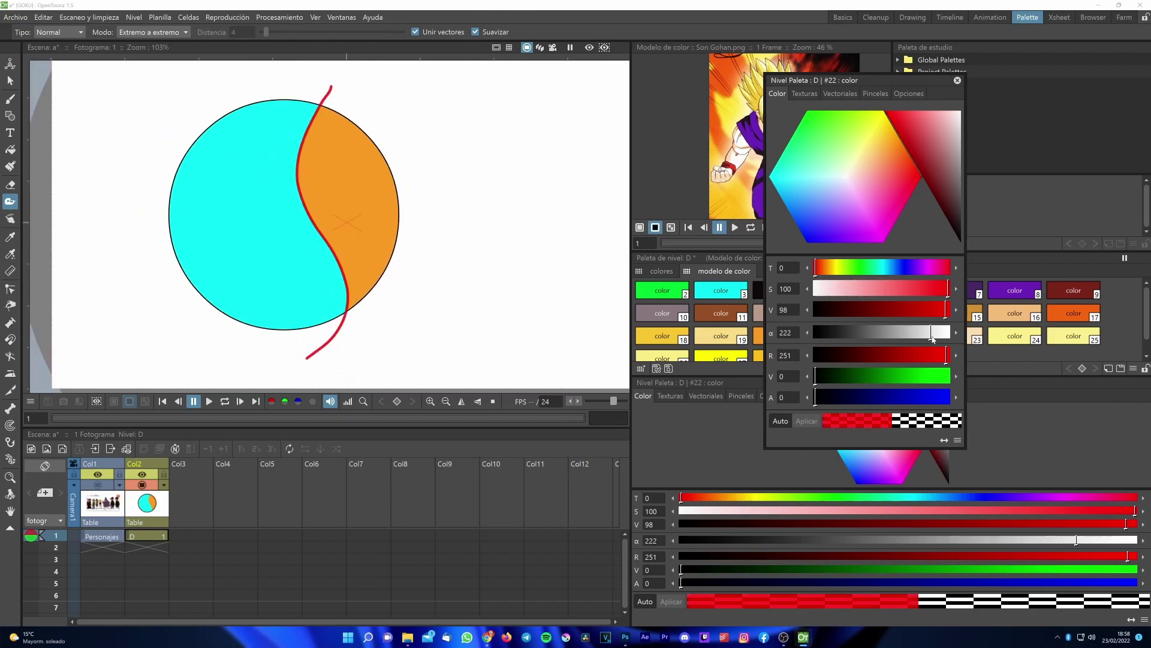
left_click(10, 100)
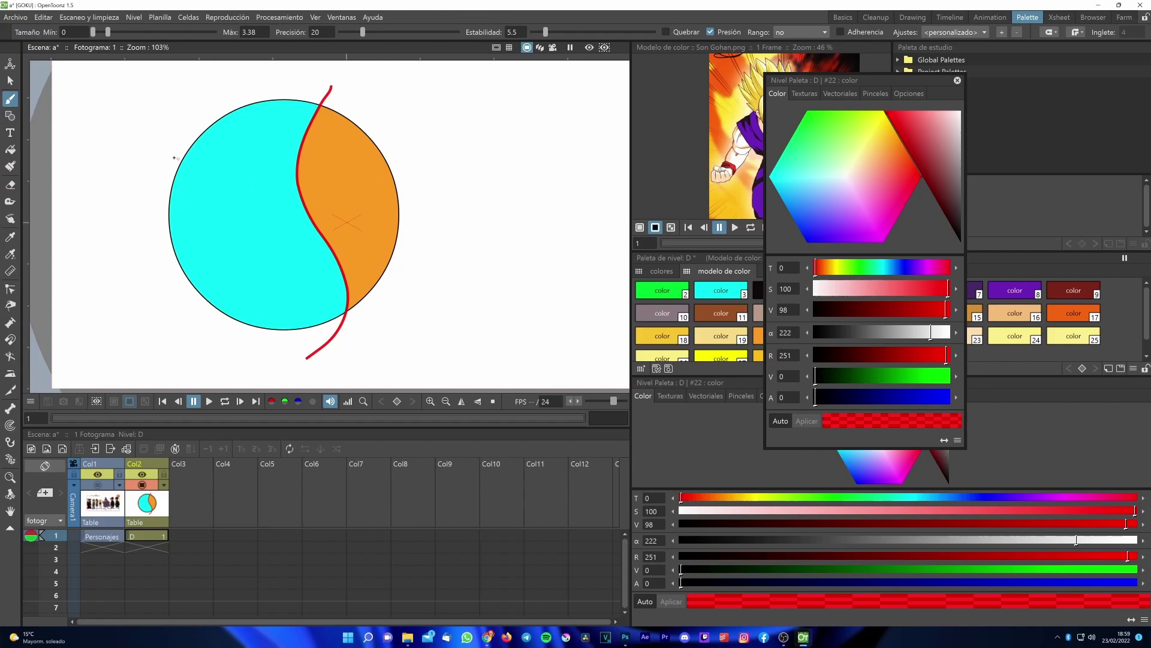
mouse_move(141, 144)
left_mouse_down()
mouse_move(194, 221)
mouse_move(355, 226)
mouse_move(523, 277)
left_mouse_up()
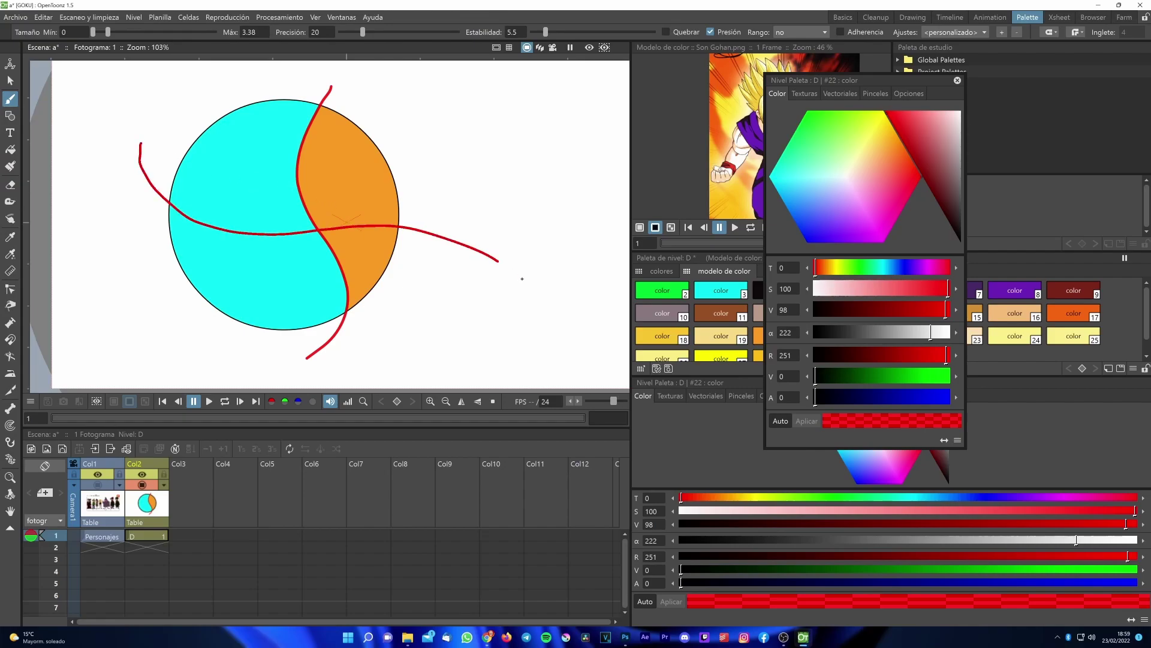
Fill the lower-left section of the circle with green style 2.
left_click(10, 150)
left_click(653, 341)
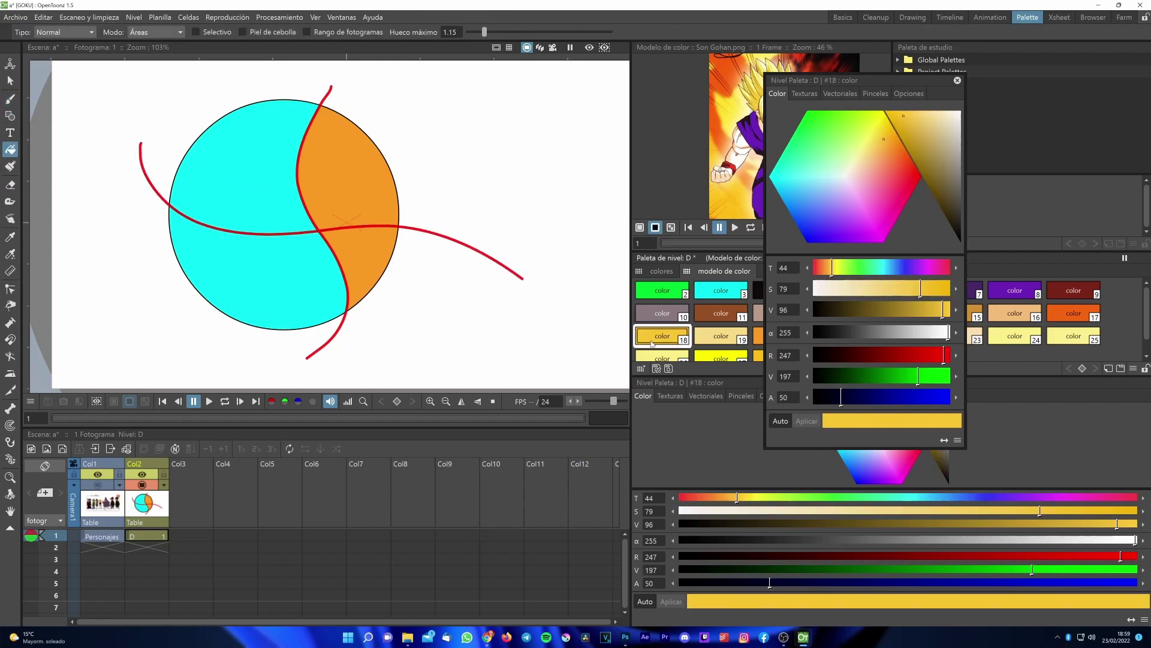
left_click(650, 296)
left_click(289, 259)
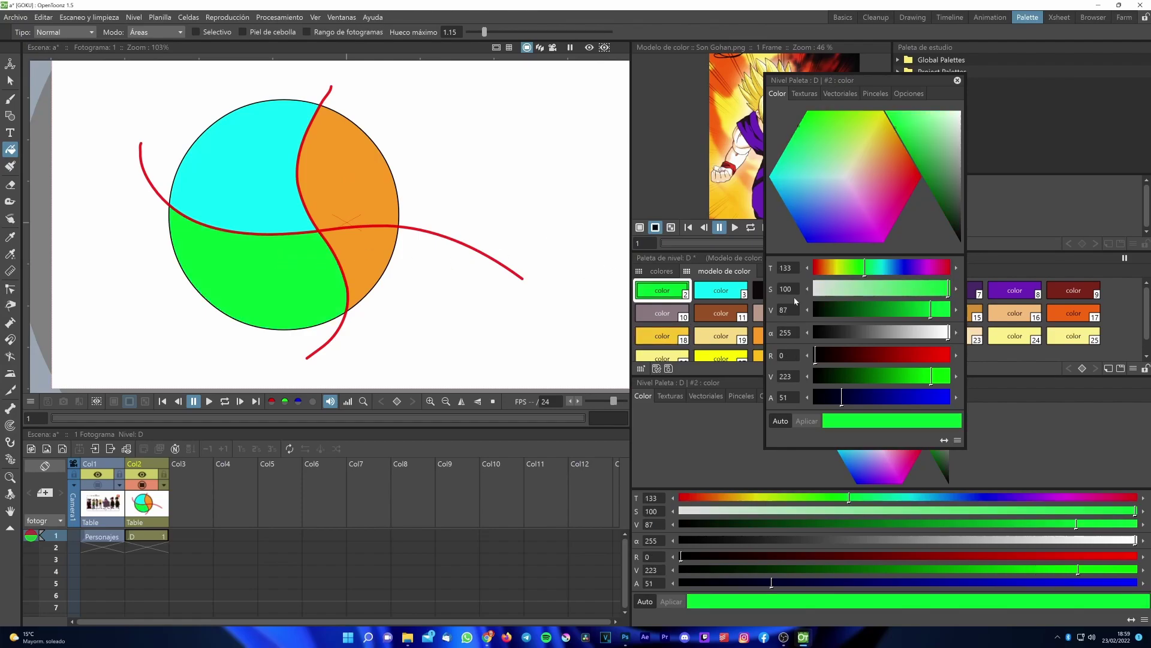
Set the alpha of red style 22 to 0 to hide both dividing strokes.
left_click_drag(864, 80, 672, 111)
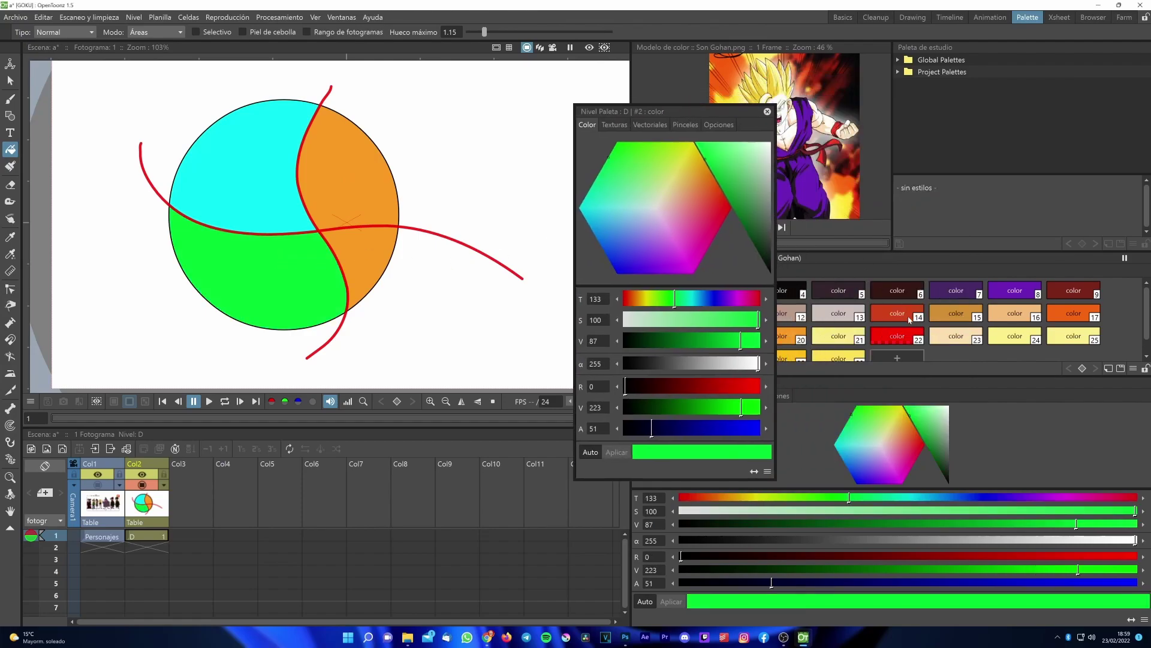
left_click(890, 336)
left_click_drag(741, 364, 626, 363)
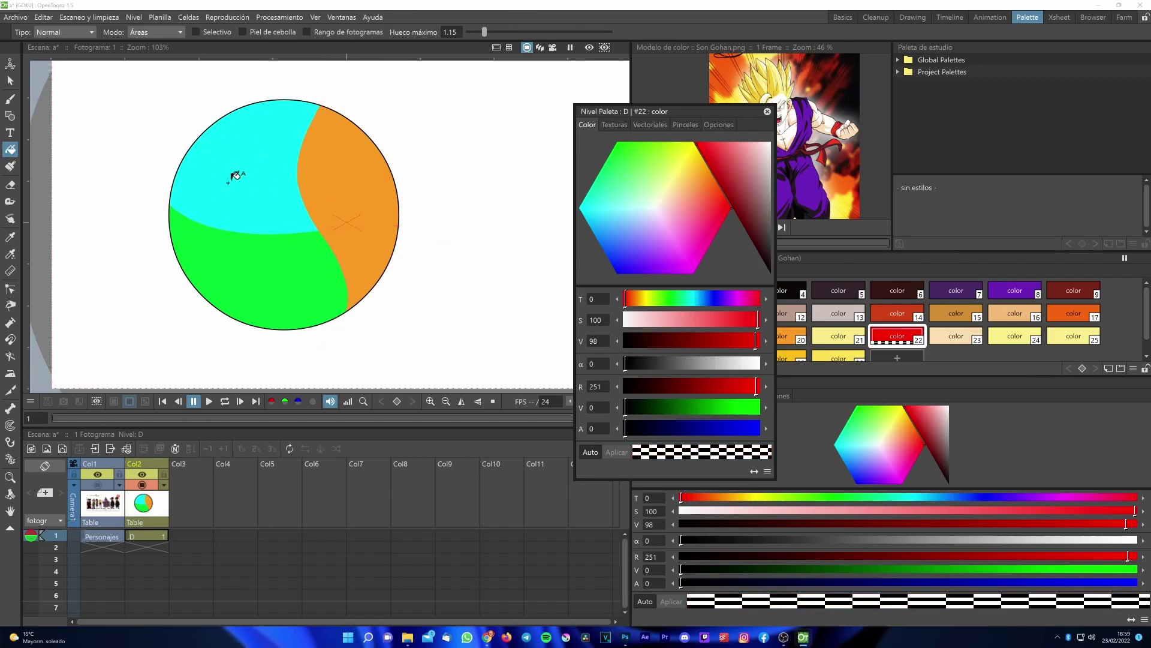